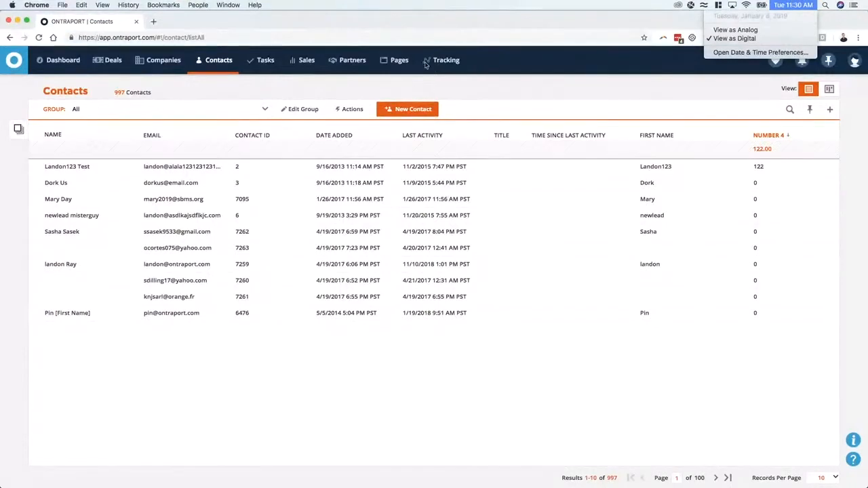
click(417, 29)
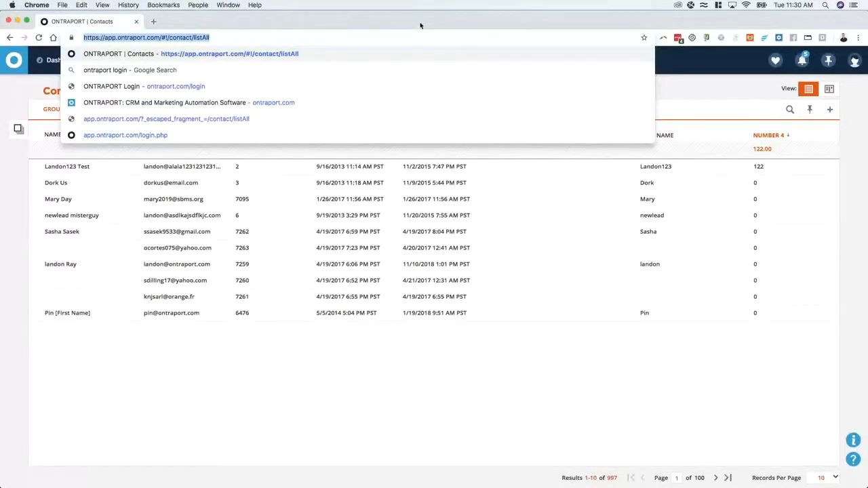
click(125, 426)
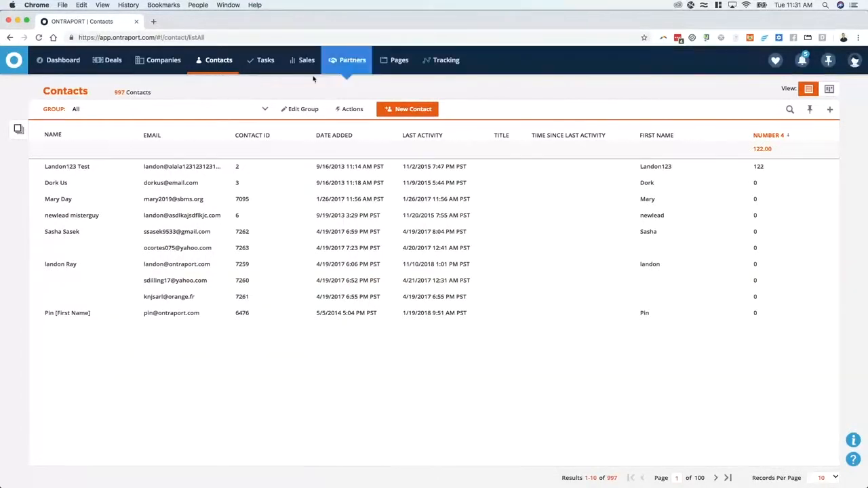
- Open facebook.com in a new browser tab and go to the Units section of the ONTRAPORT User Community group
click(153, 21)
text(facebook.com)
key(Return)
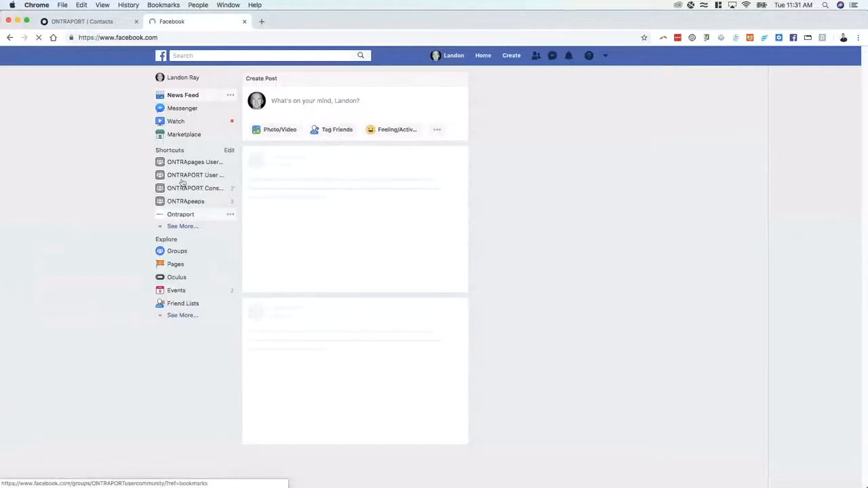
click(200, 176)
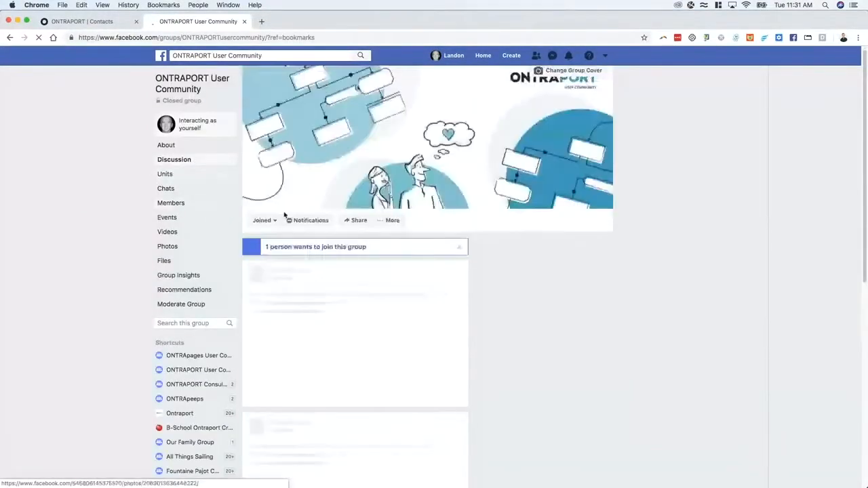
click(165, 174)
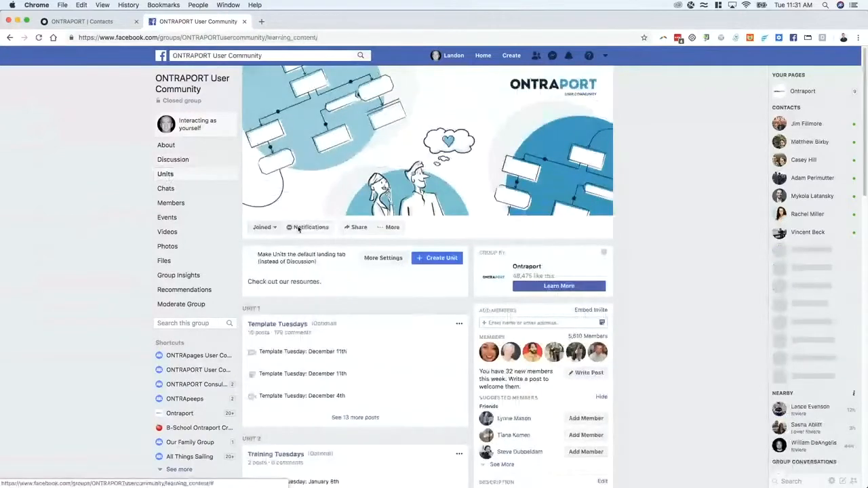
- Expand the full list of Template Tuesdays posts and look through it down to the Training Tuesdays unit
scroll(298, 251, down, 2)
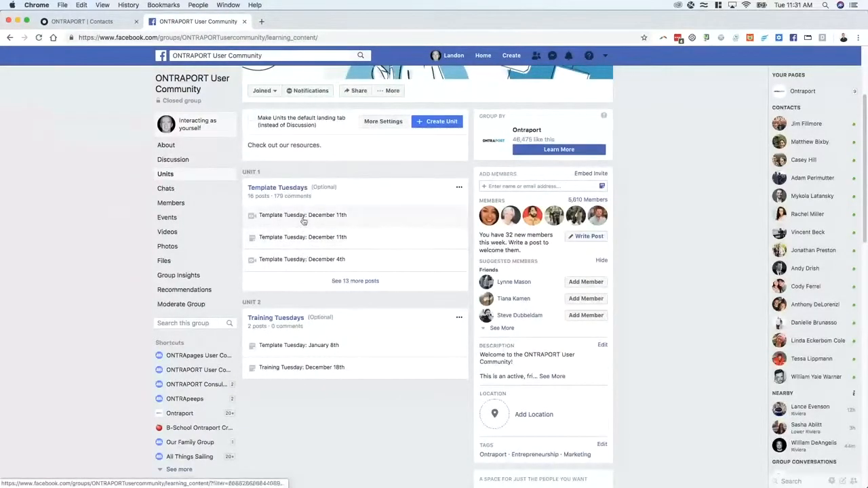
click(347, 282)
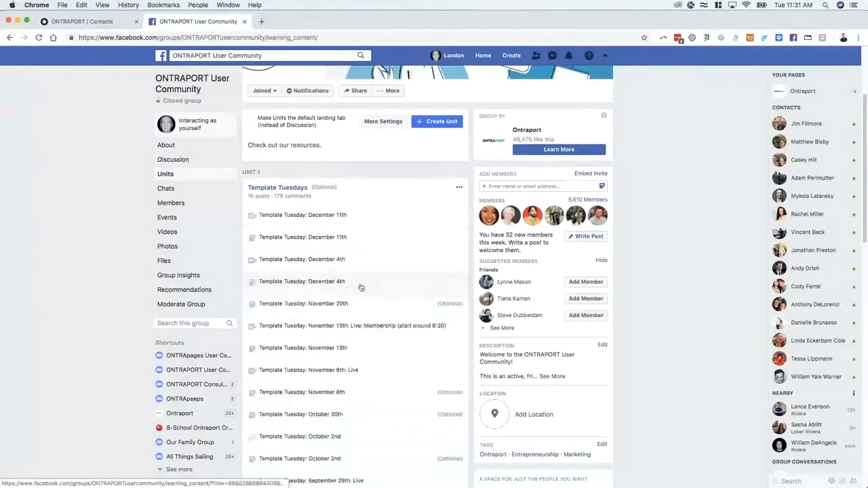
scroll(356, 292, down, 1)
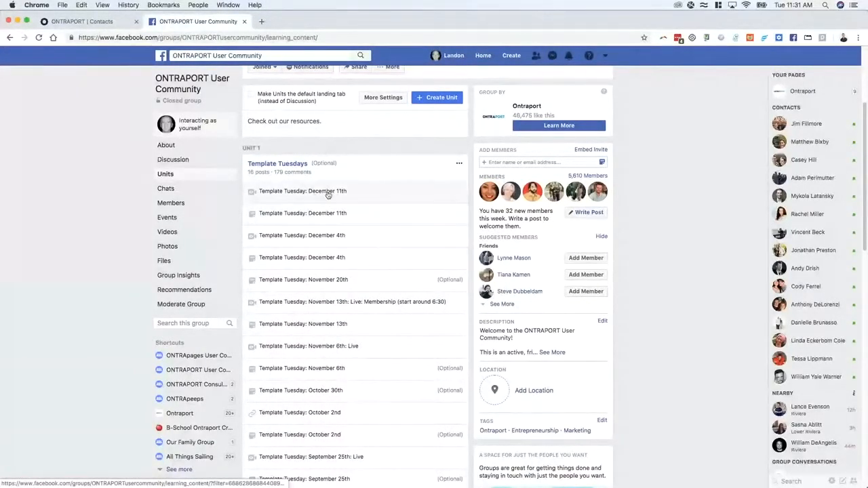
scroll(343, 243, down, 4)
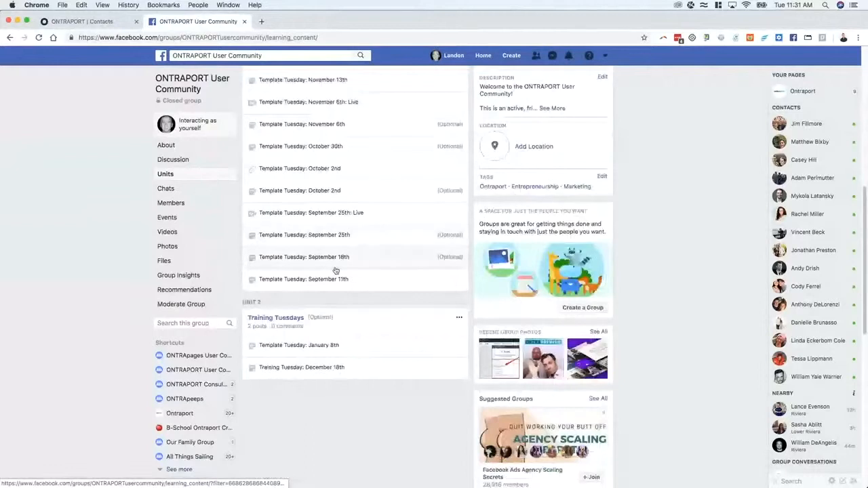
scroll(341, 270, up, 1)
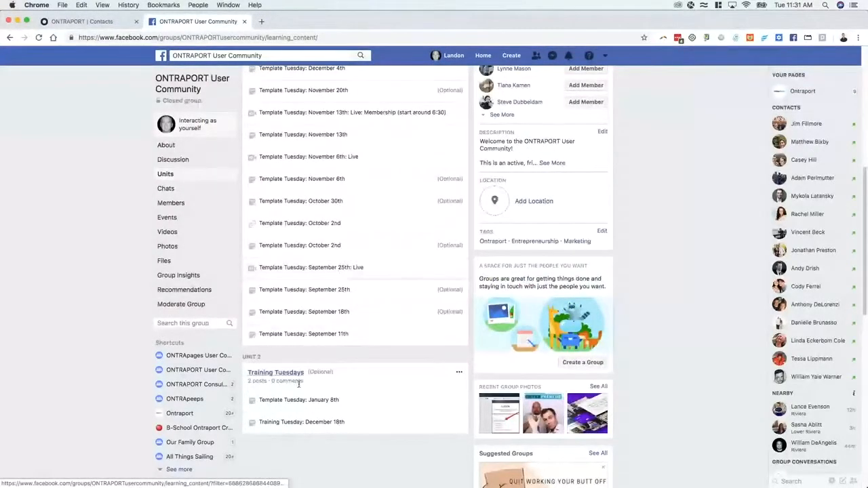
scroll(299, 388, down, 1)
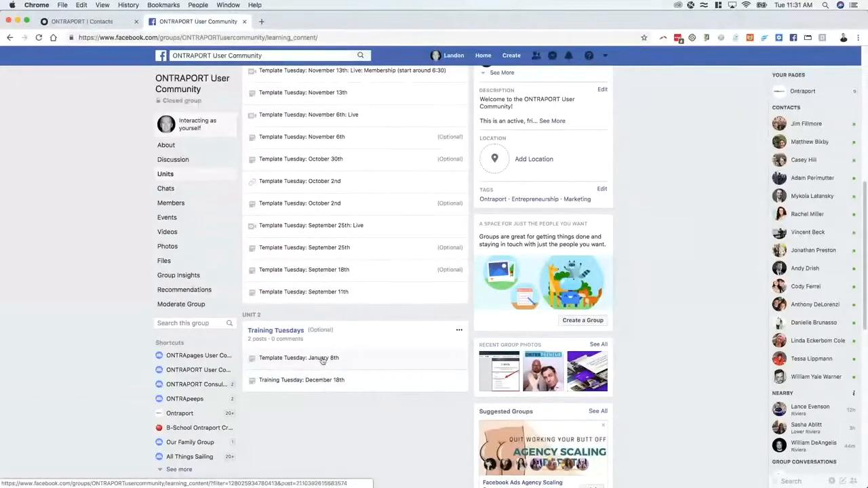
- Open the January 8th post in the Training Tuesdays unit and read that unit's posts and description
click(323, 359)
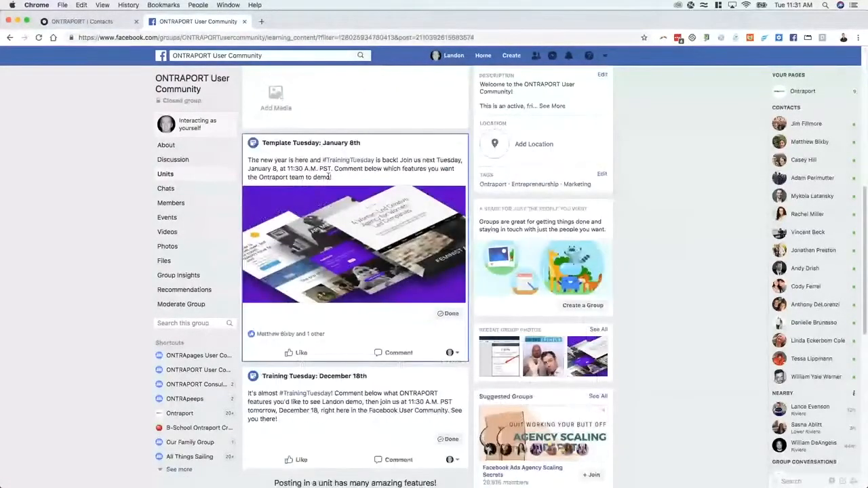
scroll(343, 228, up, 2)
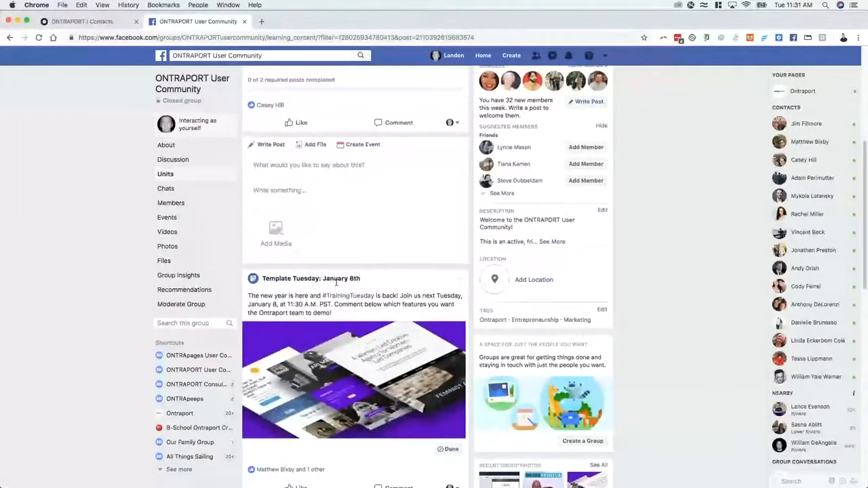
scroll(327, 302, down, 5)
scroll(325, 302, up, 1)
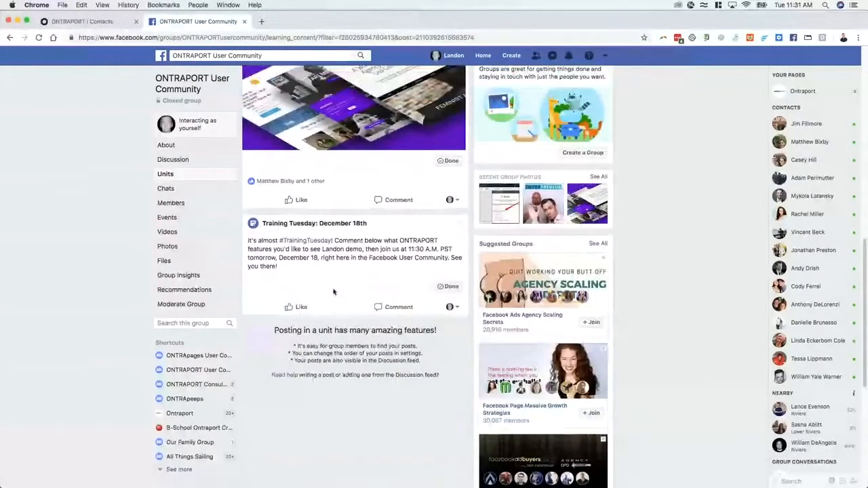
scroll(354, 280, up, 10)
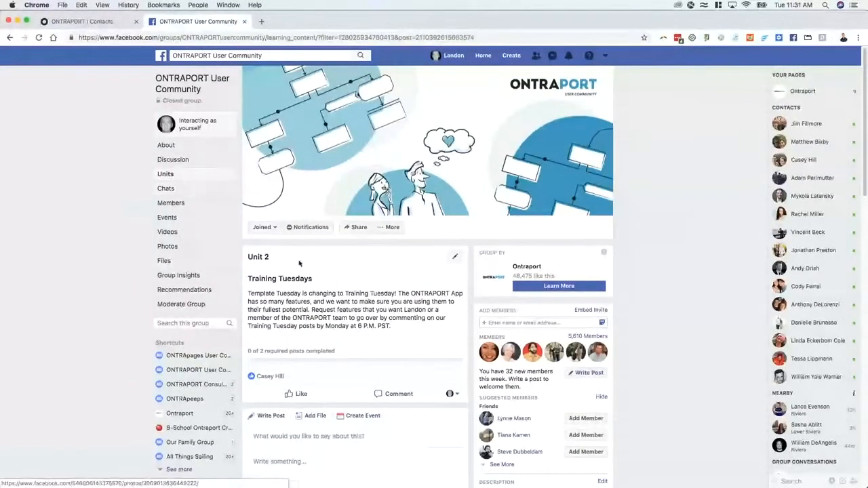
- Return to the units overview, expand all Template Tuesdays posts again, and look through both units
click(10, 37)
scroll(346, 351, down, 5)
scroll(344, 352, up, 4)
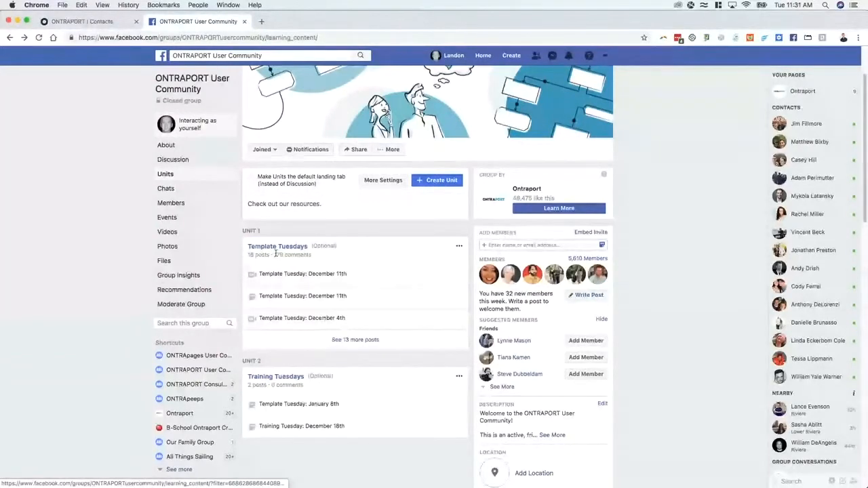
click(350, 340)
scroll(316, 354, down, 1)
scroll(316, 354, down, 2)
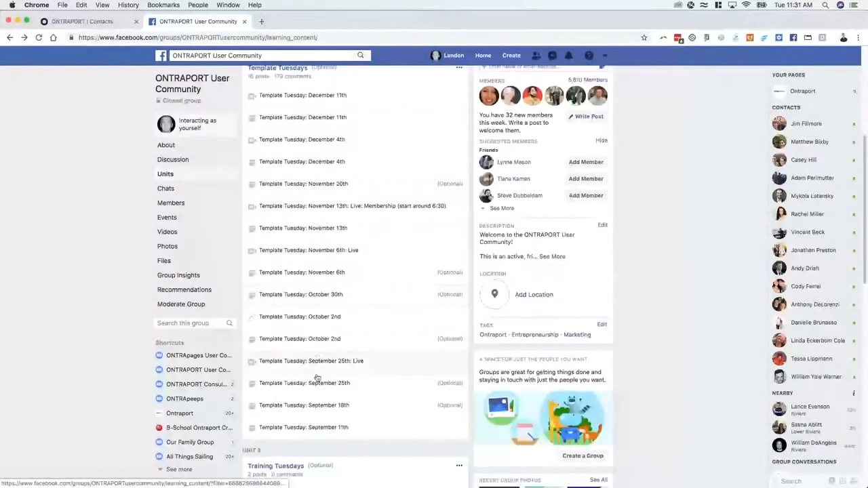
scroll(305, 337, up, 2)
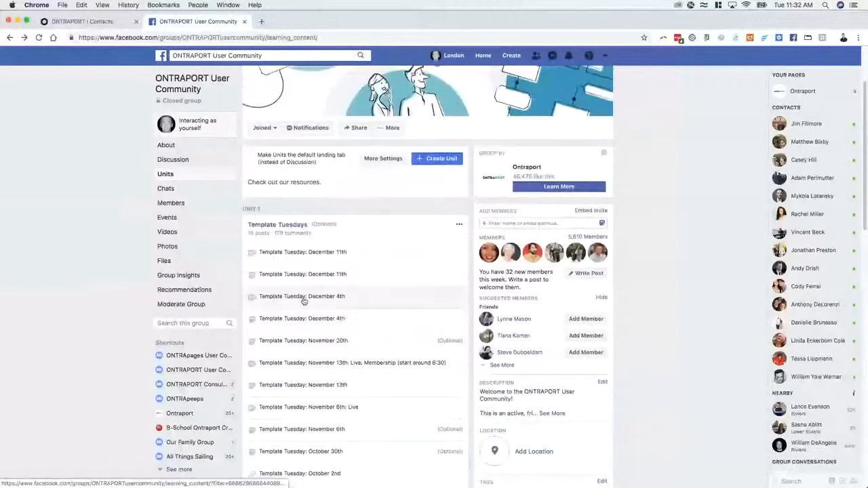
scroll(313, 273, down, 4)
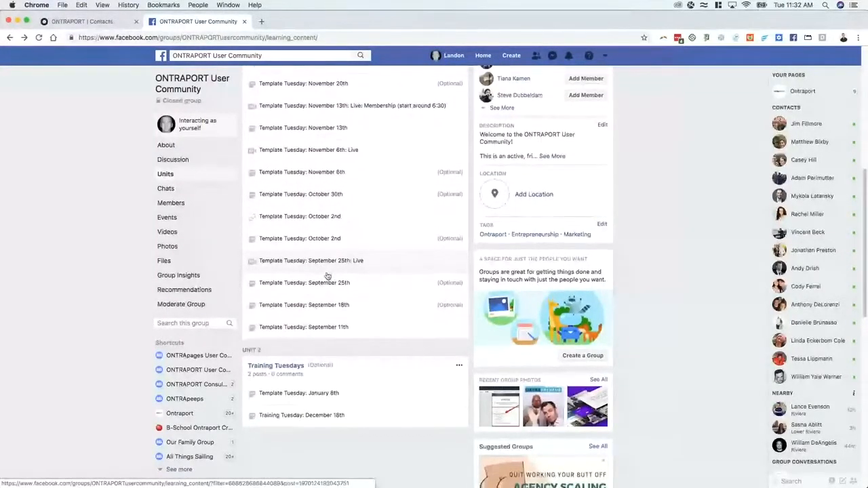
scroll(324, 277, down, 2)
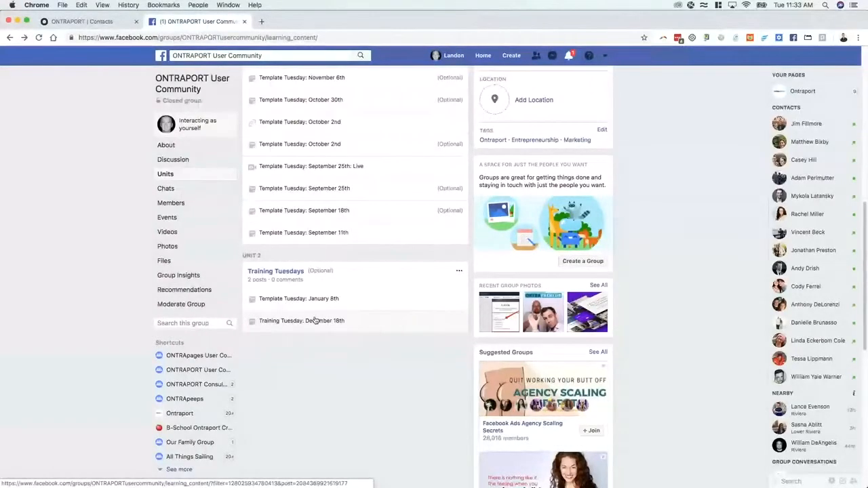
- Switch to ONTRAPORT, open the Admin area's user management list, and check the new-user charge notice without agreeing to it
click(95, 26)
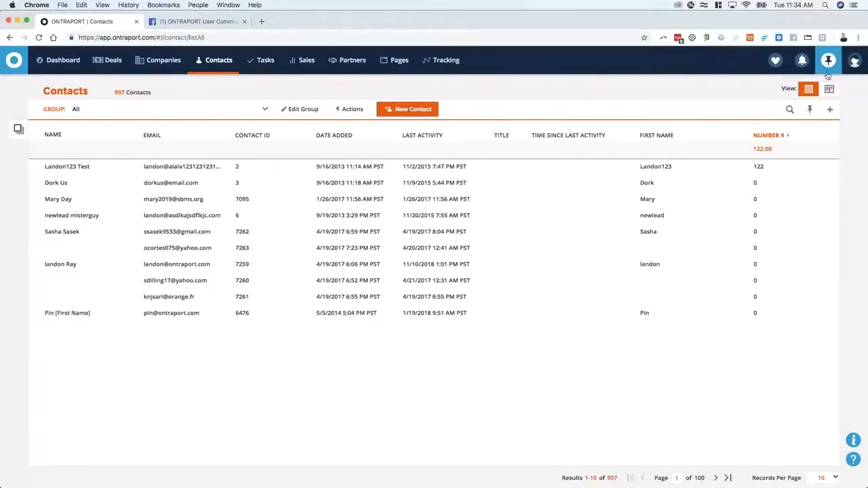
click(854, 62)
click(804, 128)
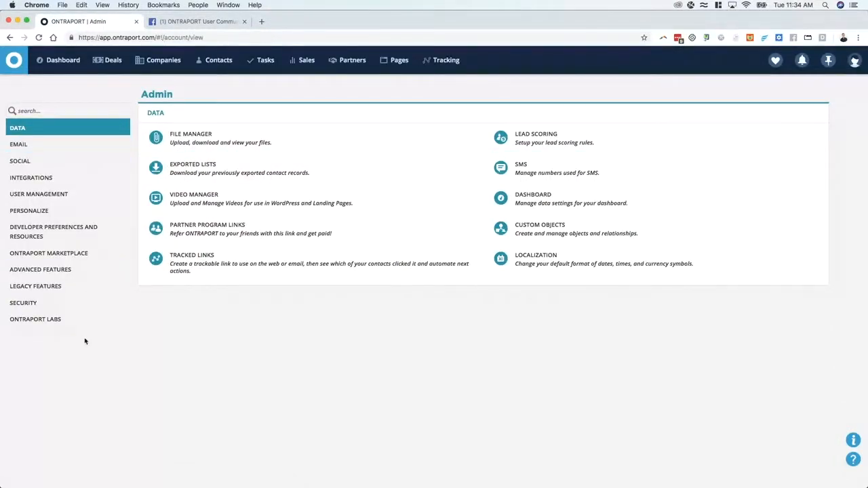
click(67, 196)
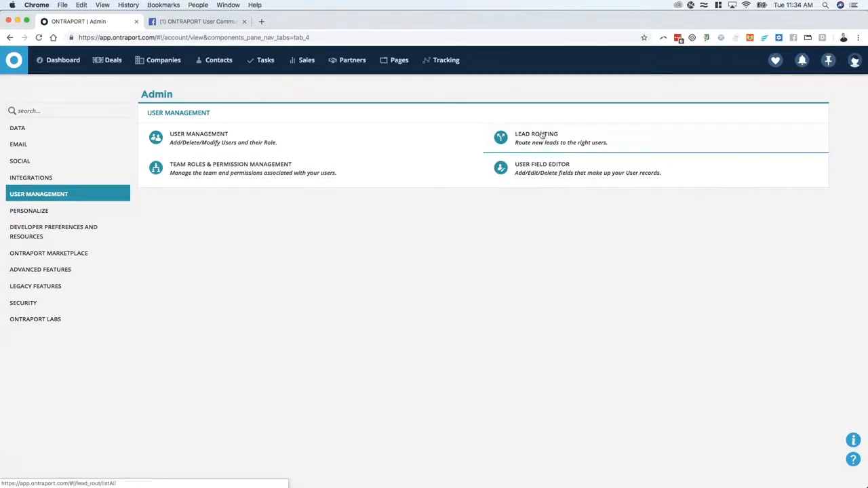
click(170, 146)
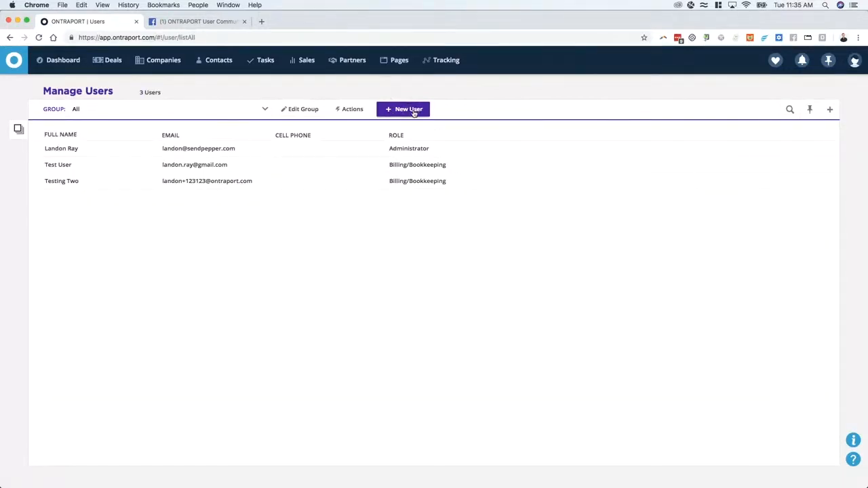
click(414, 110)
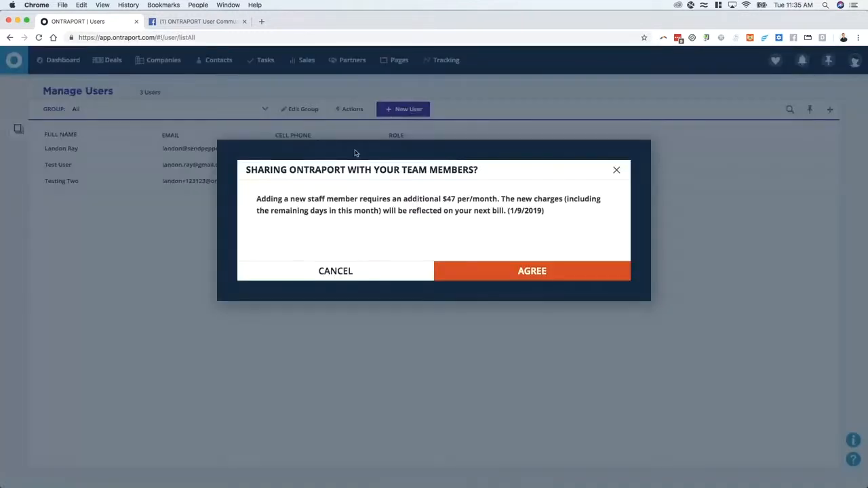
click(617, 170)
- Open the Test User record and review its User Info, Business Information, and Password & Misc. sections
click(62, 167)
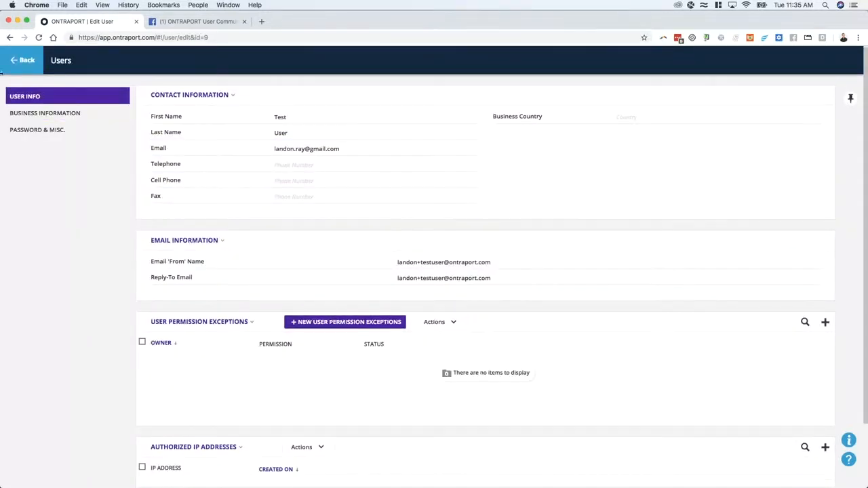
scroll(225, 240, down, 2)
scroll(276, 276, up, 2)
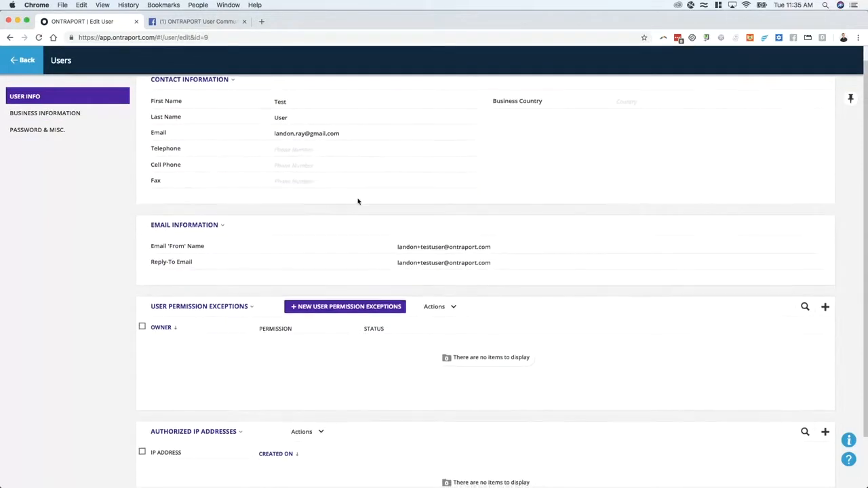
scroll(296, 242, down, 2)
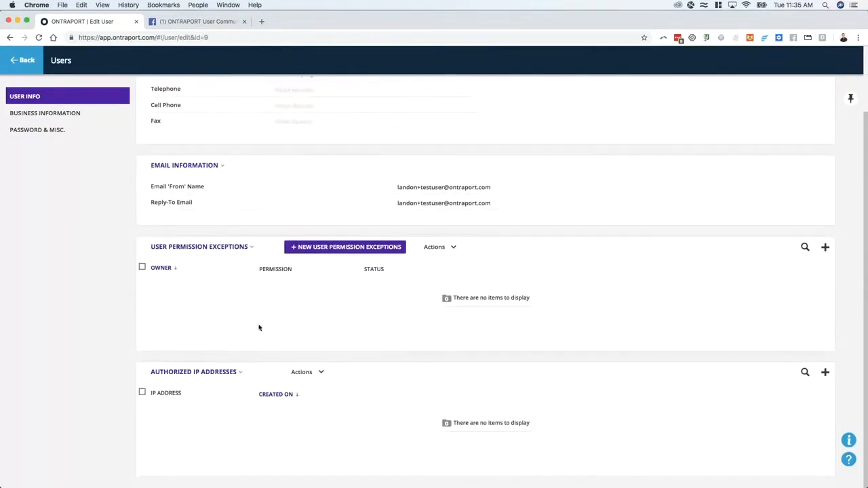
click(72, 115)
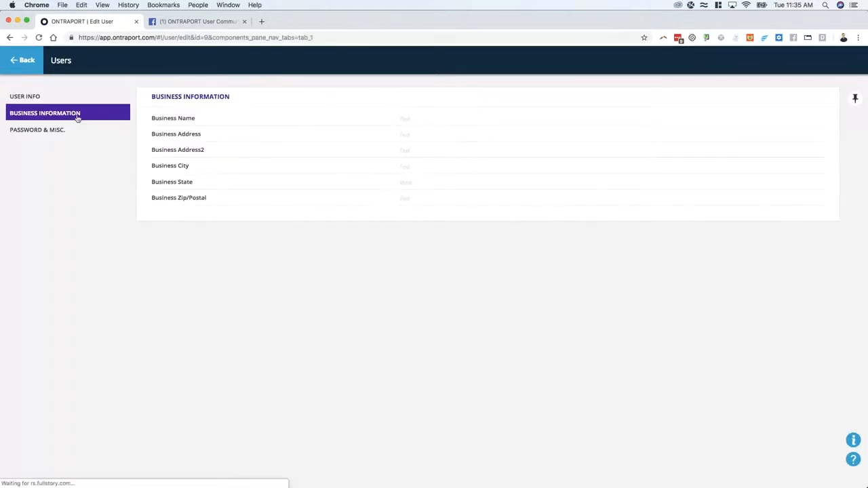
click(52, 131)
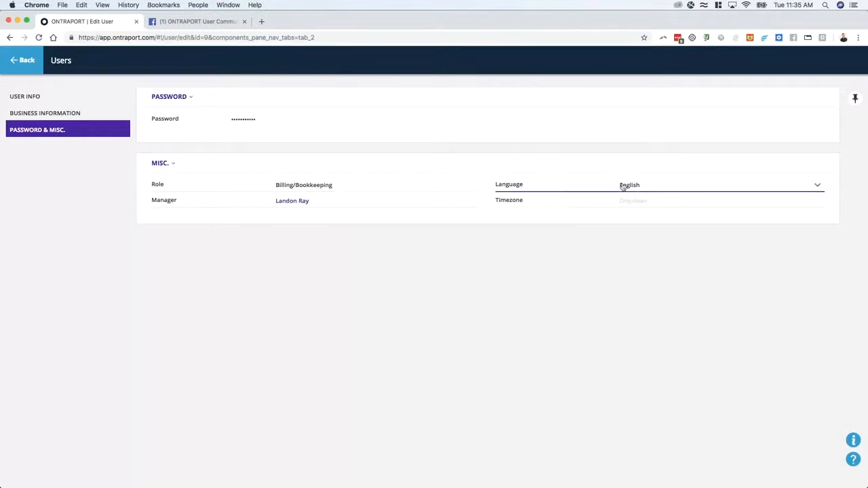
- Look at the available Timezone and Role options for the Test User without changing either field
click(650, 207)
click(539, 259)
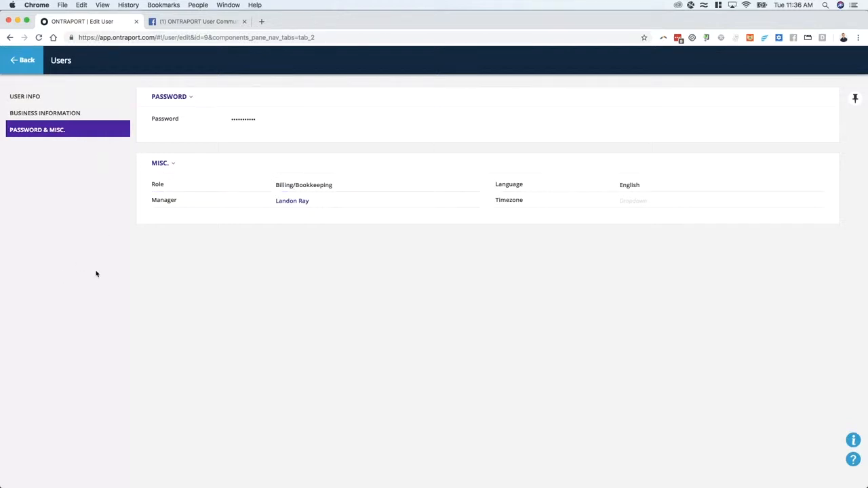
click(336, 189)
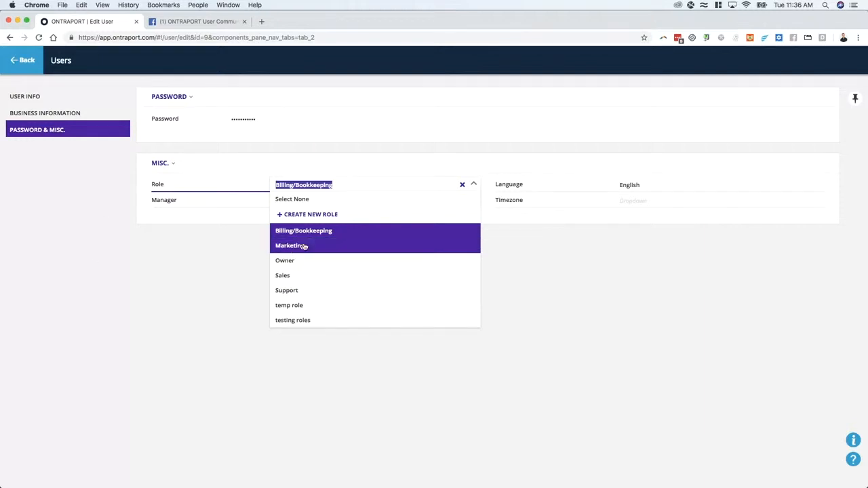
click(78, 172)
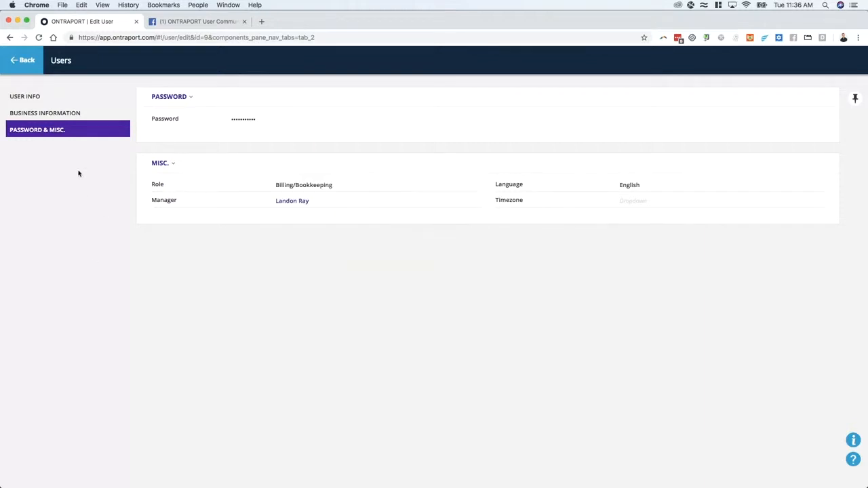
- Leave the user record for the Admin user management options, open Team Roles & Permission Management, and review the Role Chart hierarchy
click(25, 60)
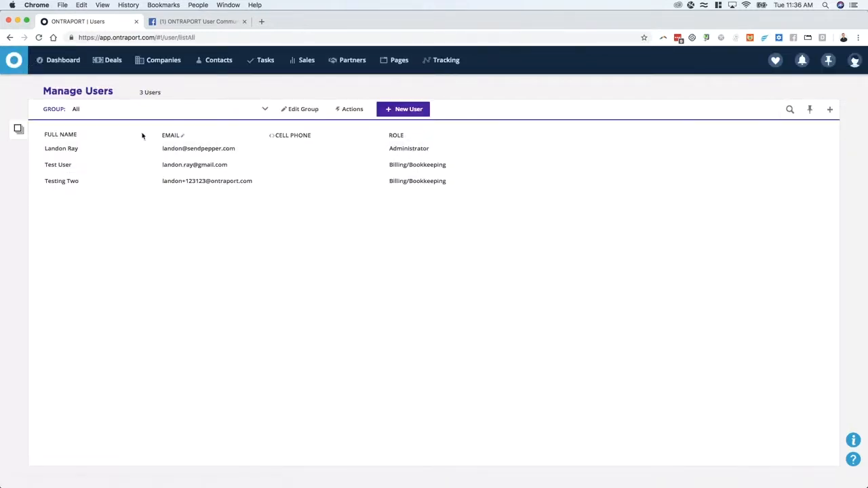
click(10, 38)
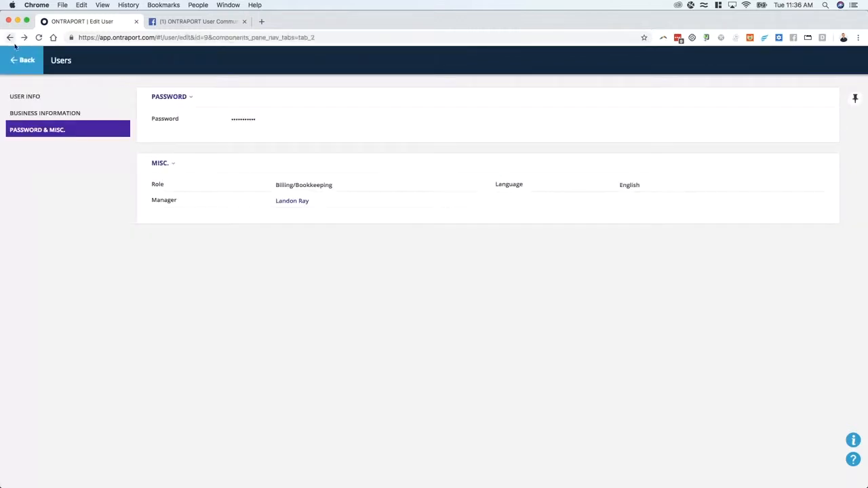
click(9, 38)
click(9, 38)
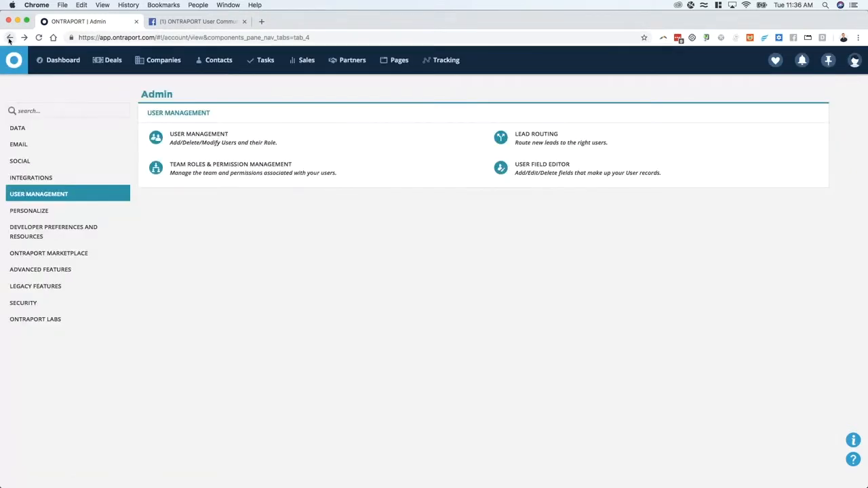
click(217, 175)
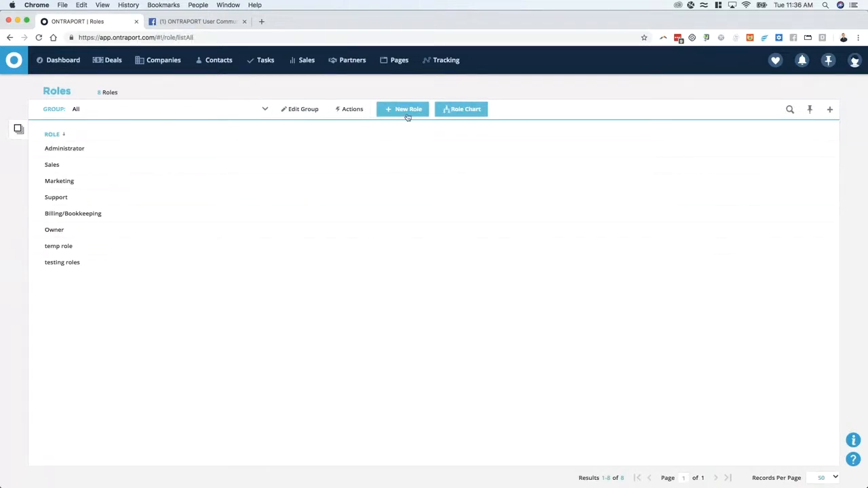
click(477, 114)
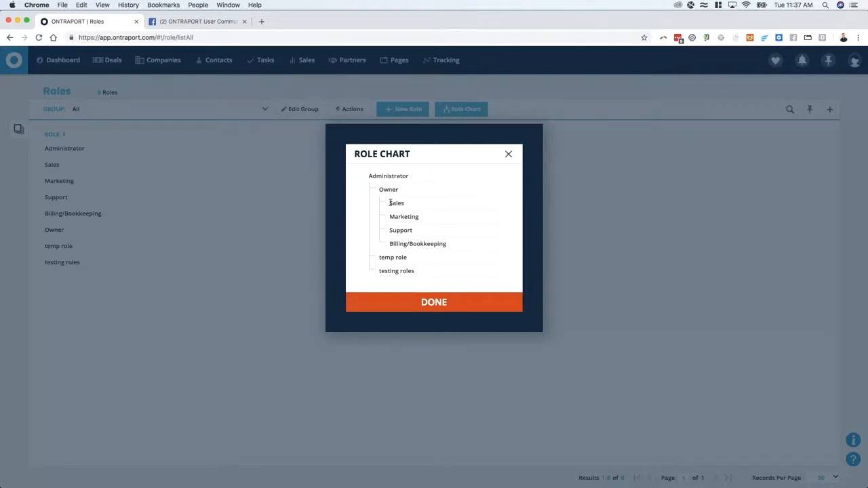
click(412, 302)
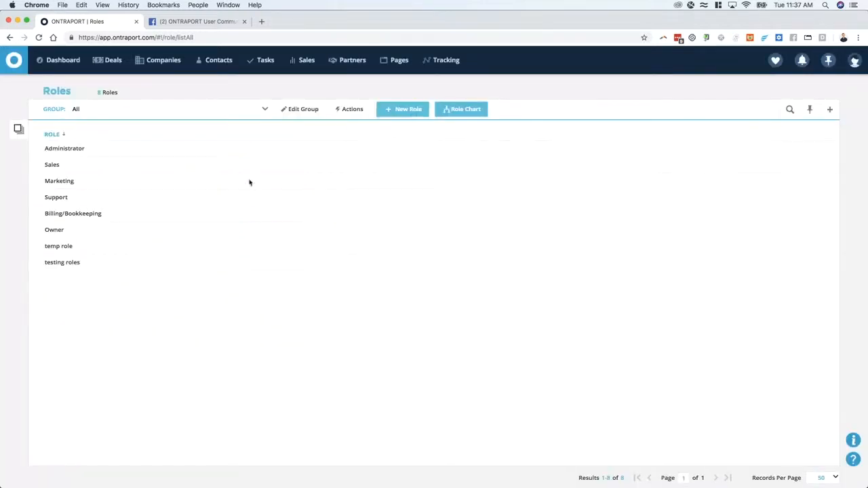
- Start a new role named Sales Rep and set its Role Manager to Sales
click(406, 110)
click(415, 118)
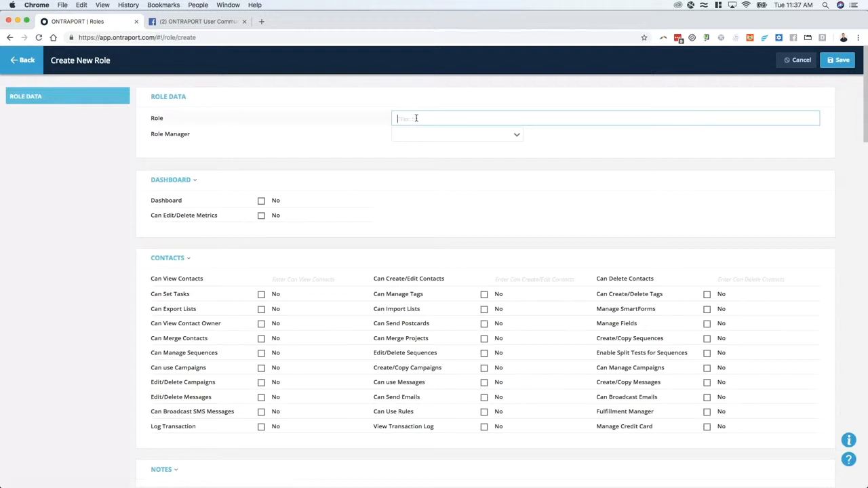
text(Sales Rep)
click(426, 135)
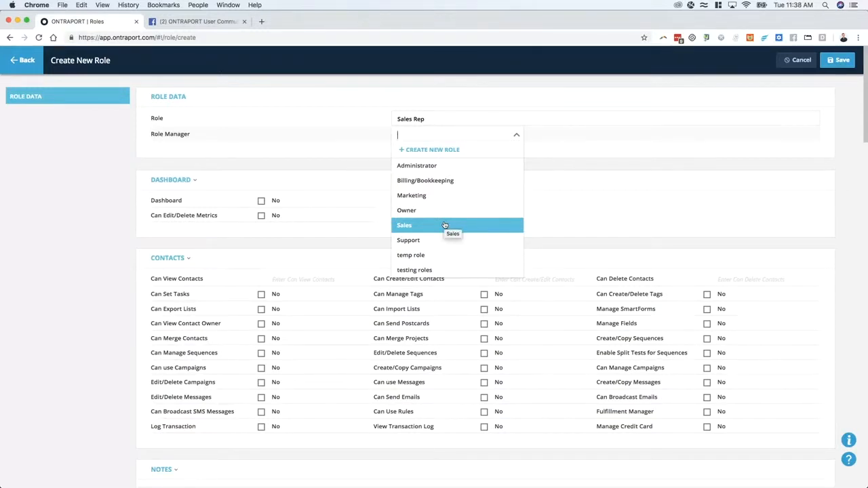
click(410, 231)
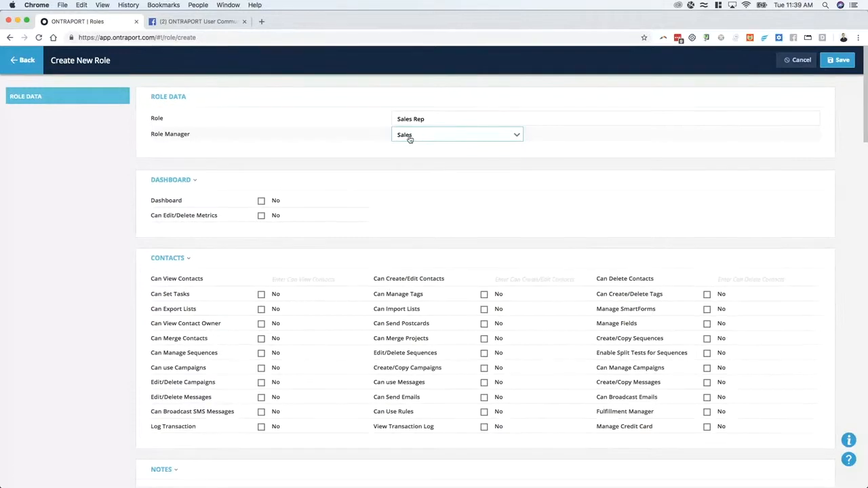
- Survey all permission sections of the new role form, from Dashboard through Deals, Companies, and Projects, without changing any
scroll(392, 185, down, 5)
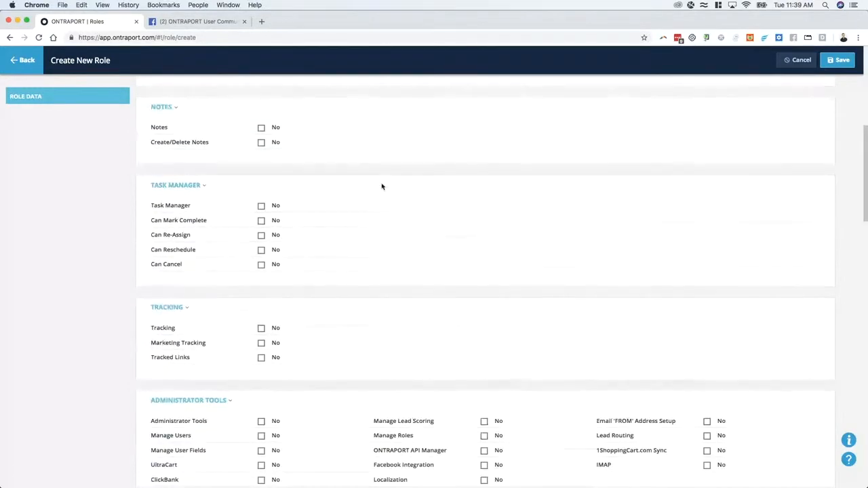
scroll(383, 197, down, 10)
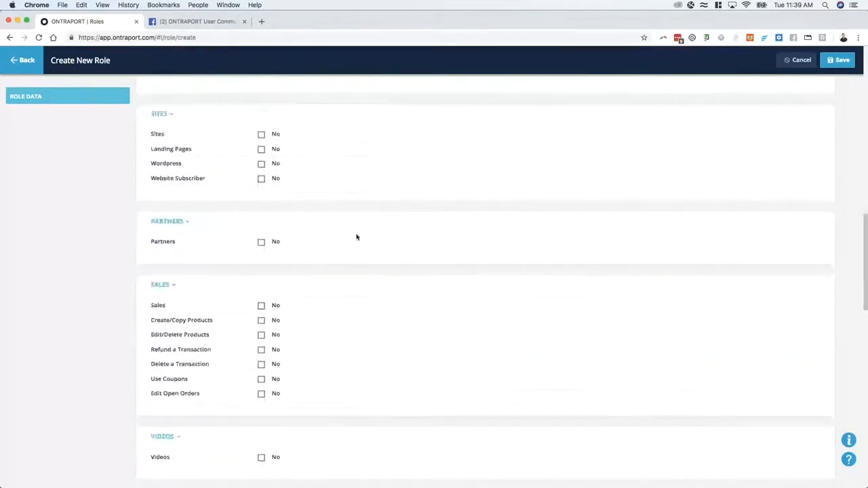
scroll(350, 244, down, 15)
scroll(349, 248, down, 3)
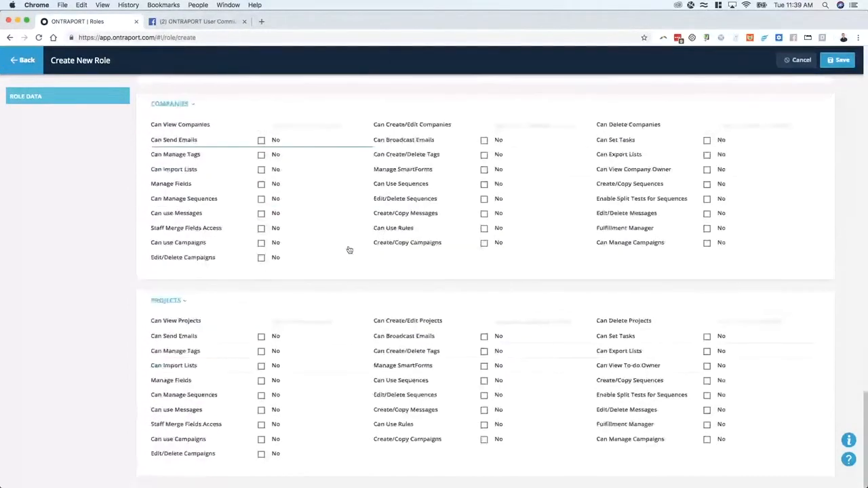
scroll(338, 297, up, 6)
scroll(339, 297, up, 10)
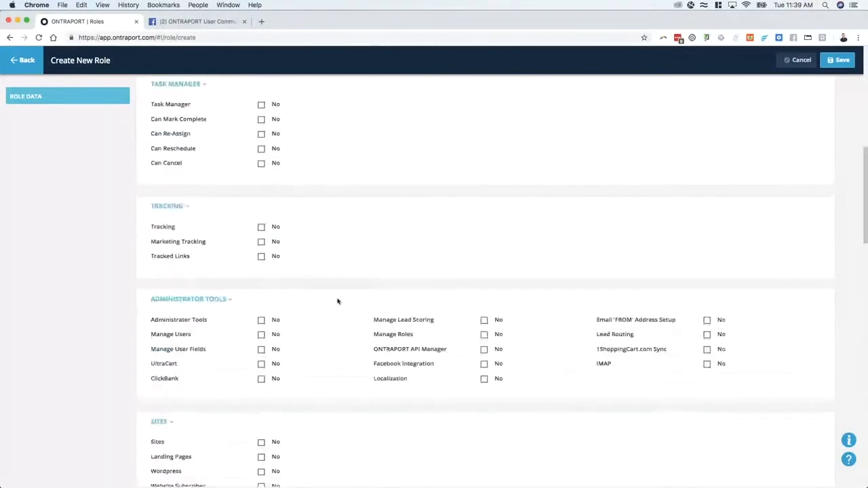
scroll(290, 283, down, 15)
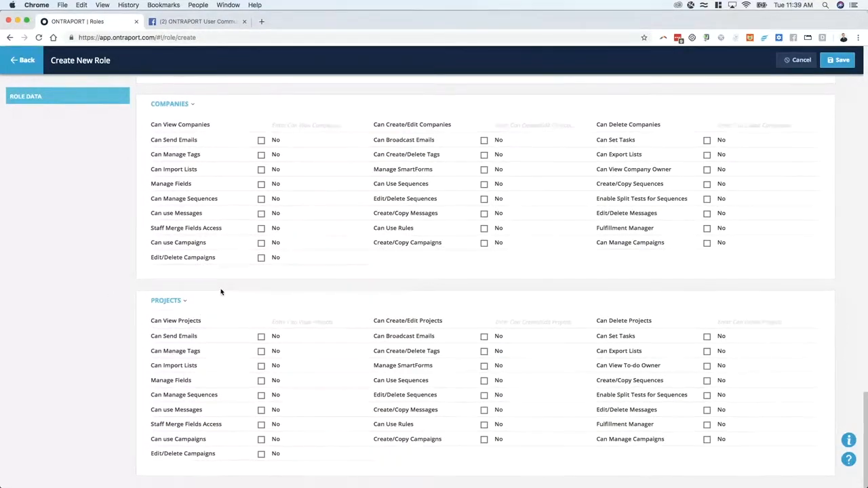
scroll(275, 285, up, 15)
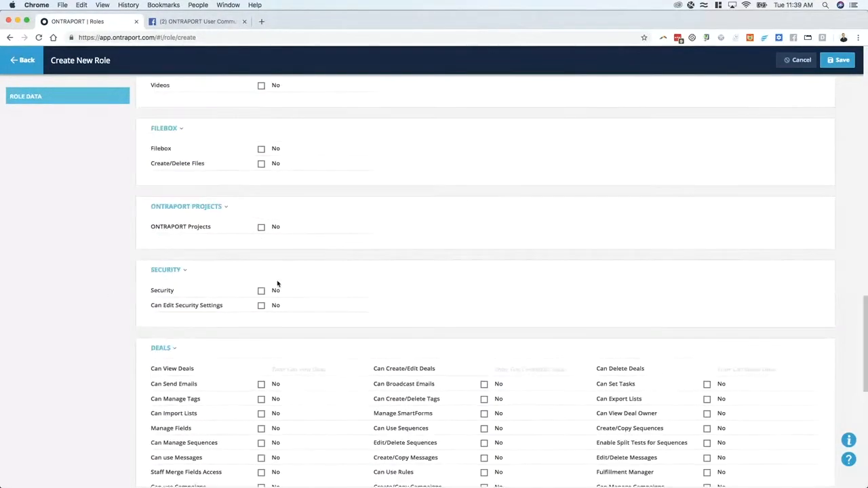
scroll(272, 244, down, 12)
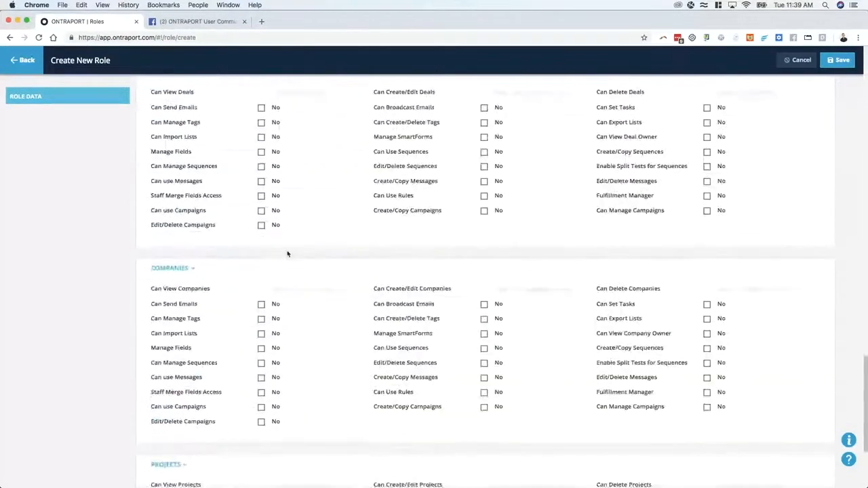
scroll(205, 288, up, 3)
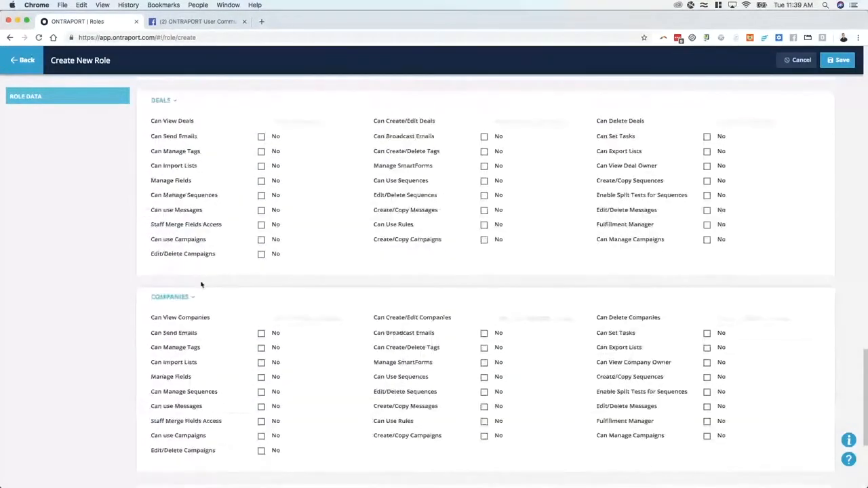
scroll(210, 298, down, 3)
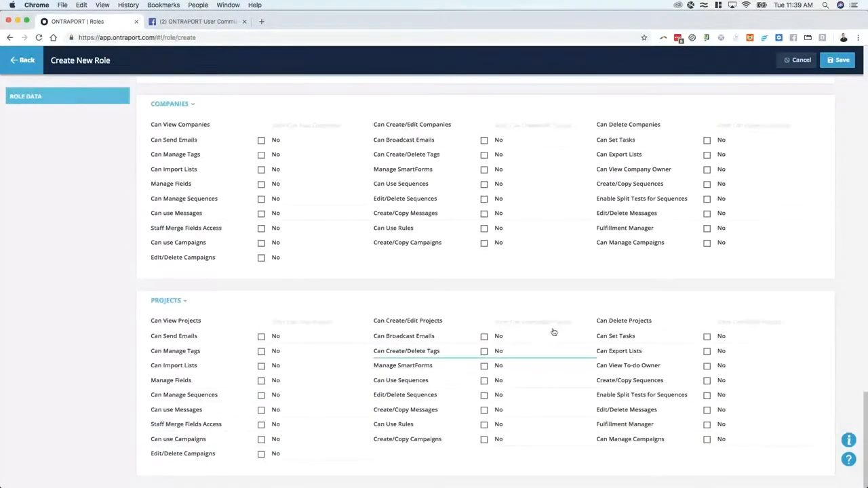
drag(153, 303, 213, 307)
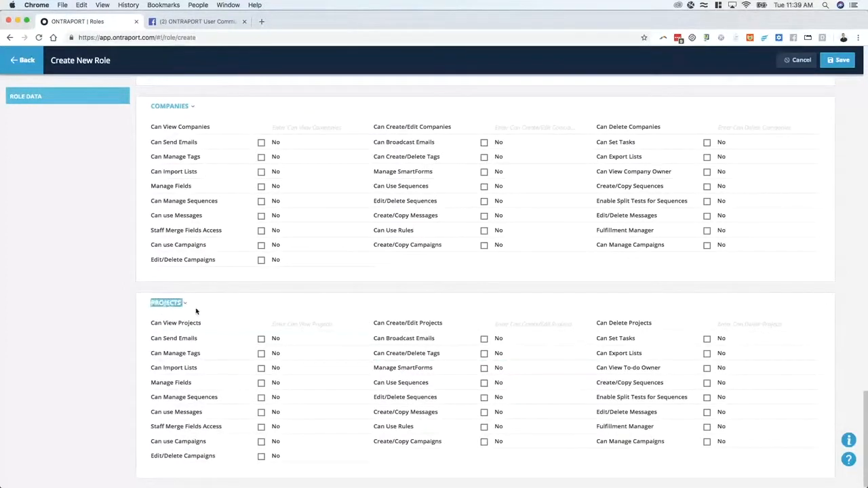
scroll(144, 307, up, 1)
scroll(145, 306, up, 20)
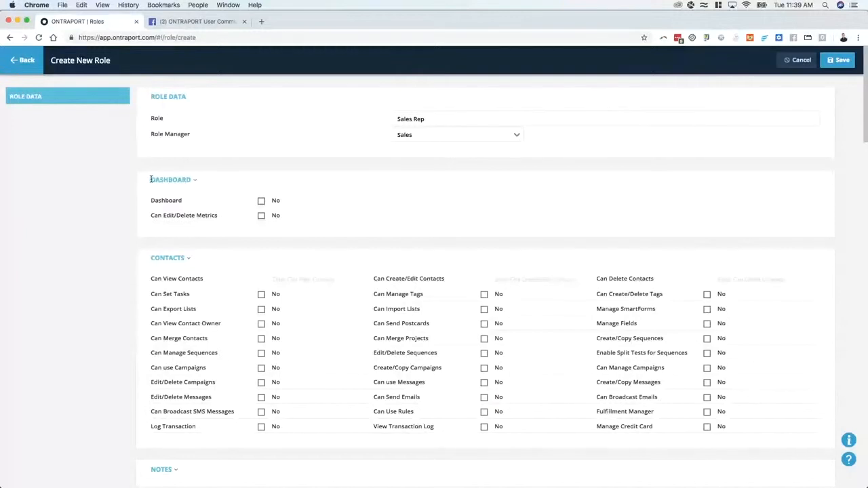
- Examine the Dashboard permissions and the choices for Can Delete Contacts and Can View Contacts, leaving all of them unset
drag(150, 180, 213, 181)
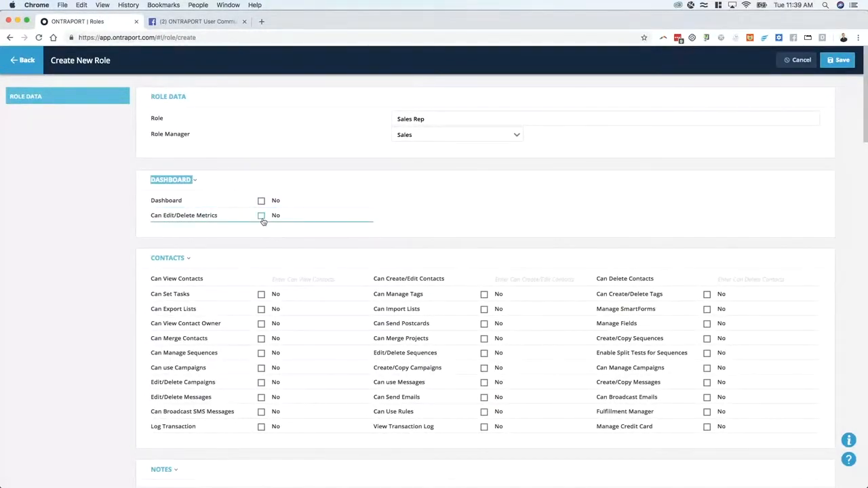
scroll(262, 220, down, 2)
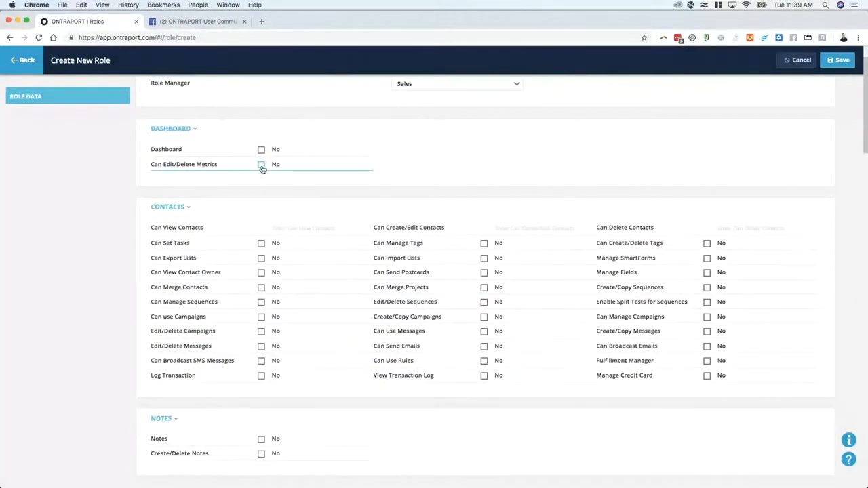
scroll(267, 235, down, 1)
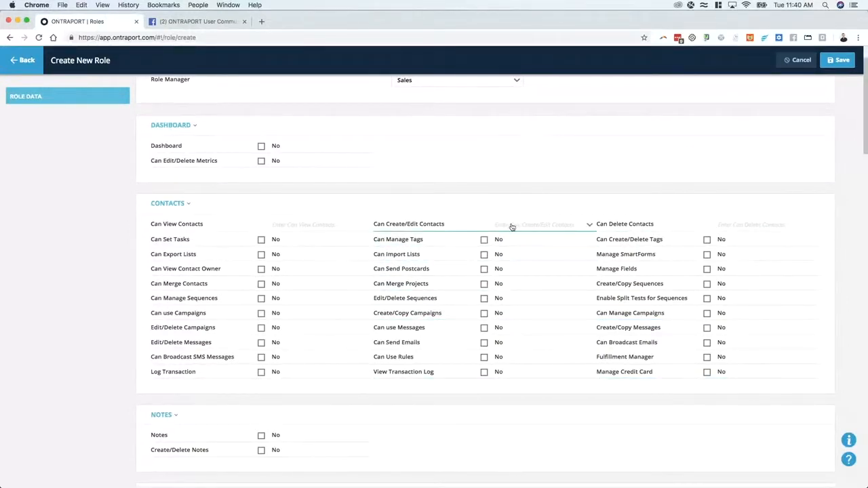
click(749, 225)
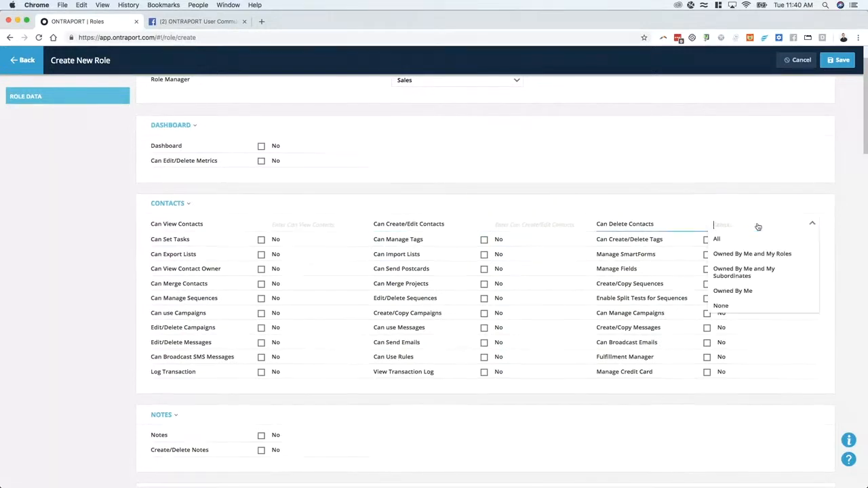
click(306, 231)
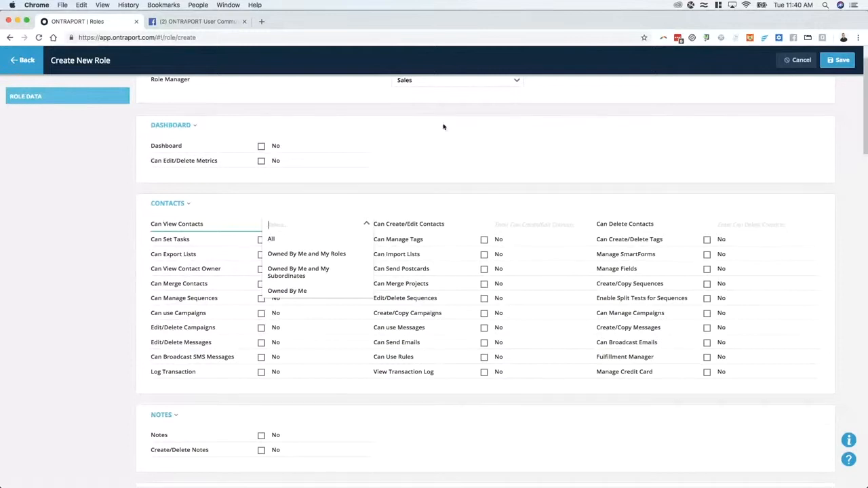
click(87, 221)
scroll(436, 181, up, 2)
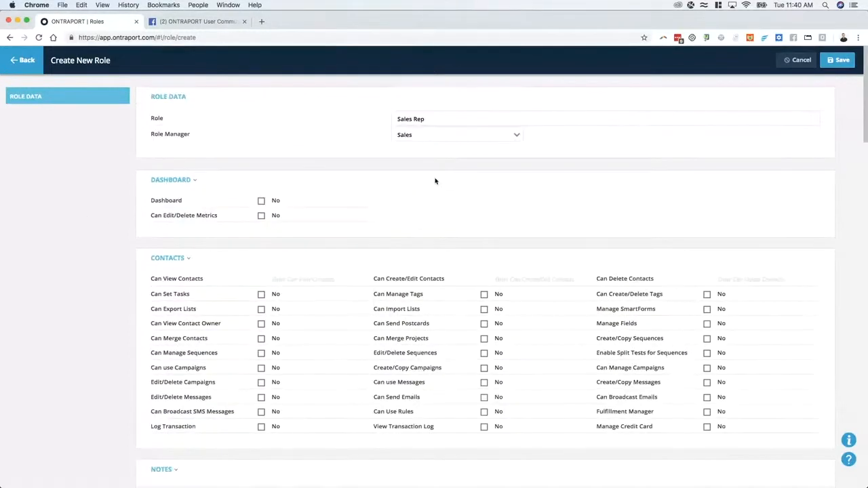
- Compare the ownership choices for viewing, creating/editing, and deleting contacts in the Contacts section without selecting any
scroll(265, 269, down, 1)
click(298, 264)
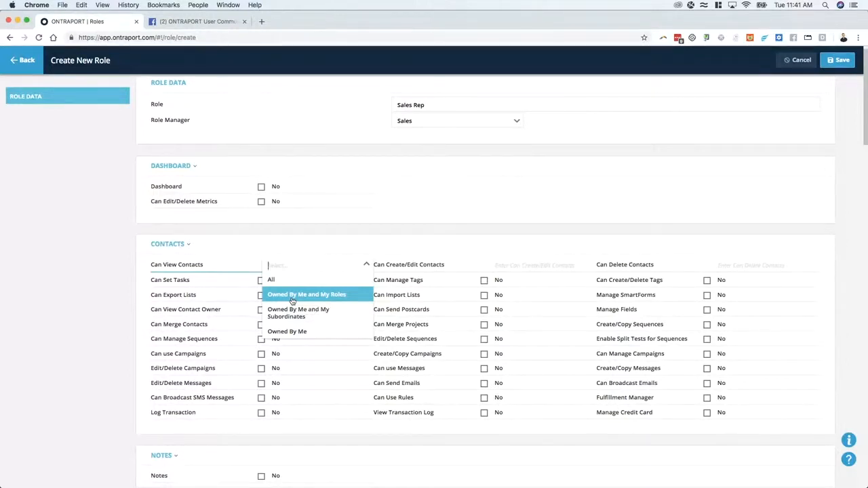
click(526, 265)
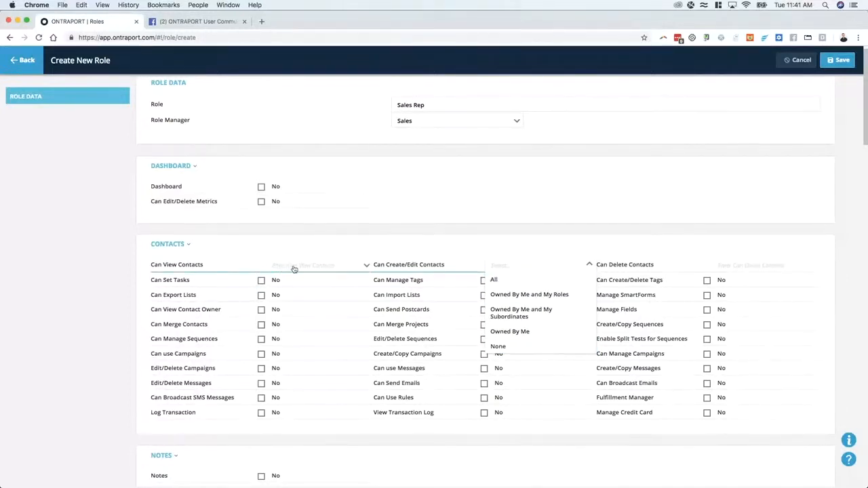
click(289, 270)
click(535, 270)
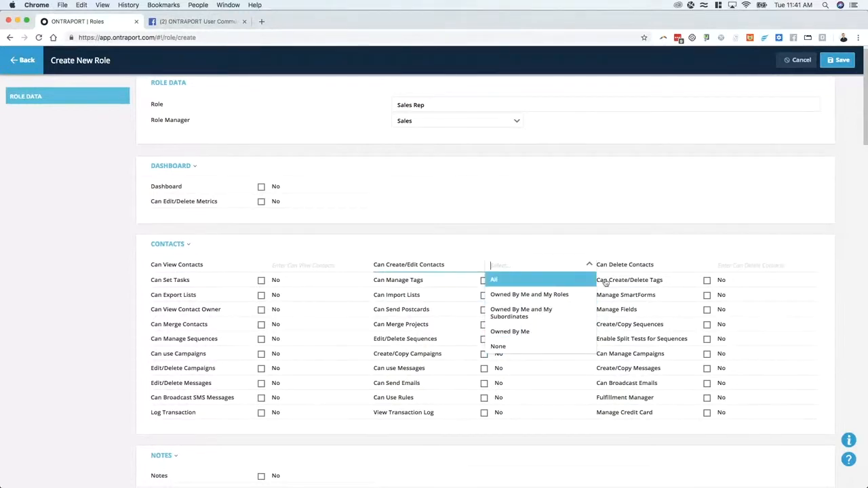
click(729, 268)
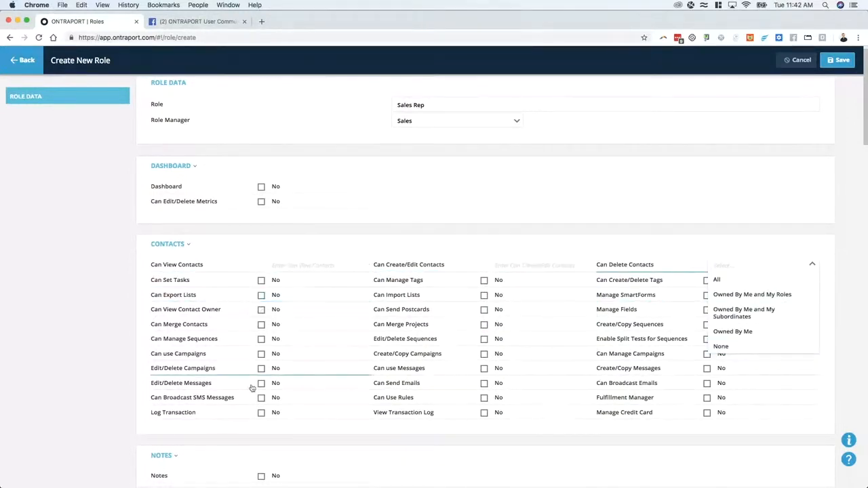
click(63, 355)
- Review the new role form's permissions for Notes, Task Manager, Tracking, Administrator Tools, Sites, Partners, and Sales without changing any
scroll(178, 325, down, 5)
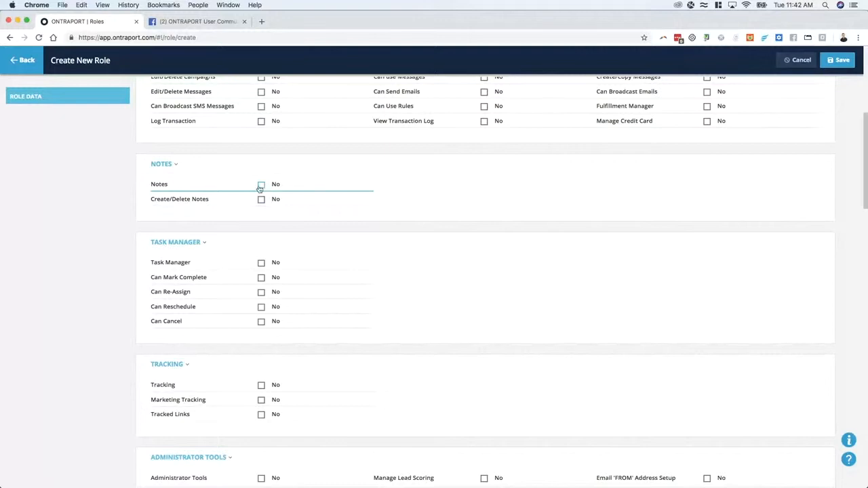
scroll(263, 275, down, 1)
scroll(264, 276, down, 1)
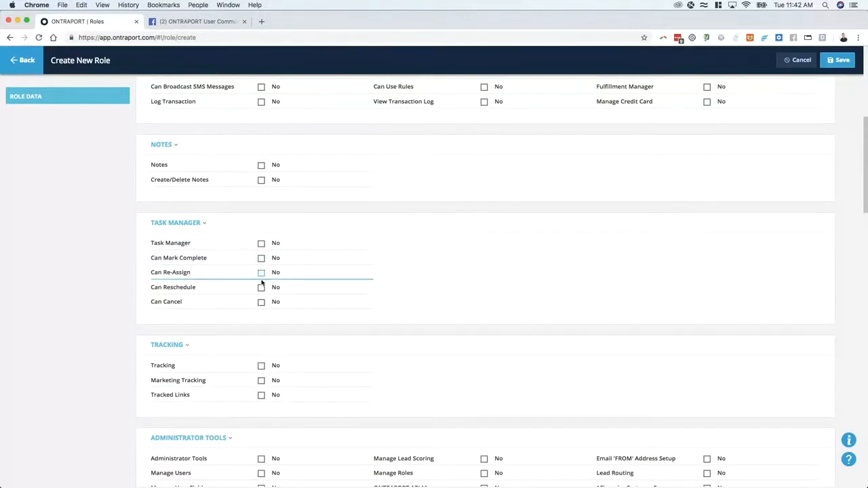
scroll(265, 299, down, 1)
scroll(266, 302, down, 5)
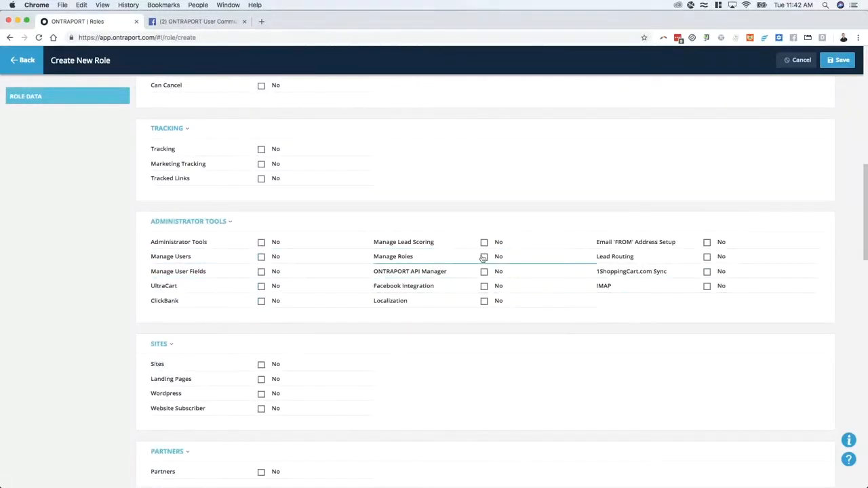
scroll(486, 266, down, 4)
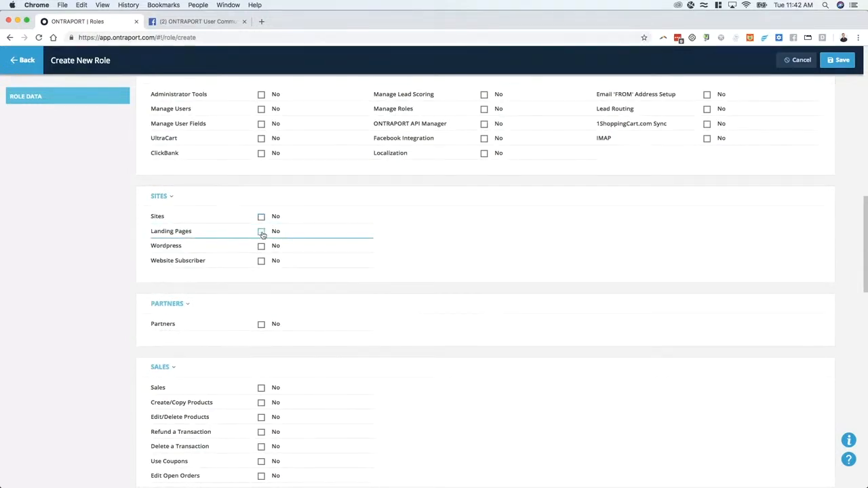
scroll(263, 265, down, 3)
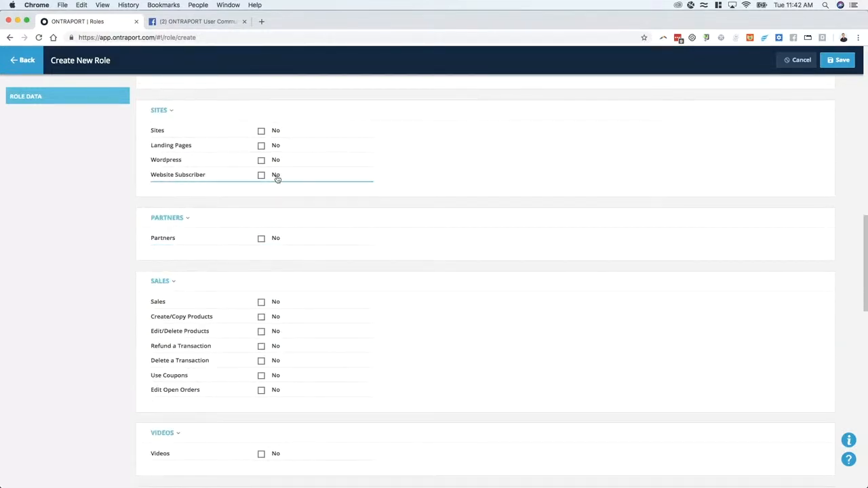
scroll(279, 244, down, 2)
scroll(282, 246, down, 3)
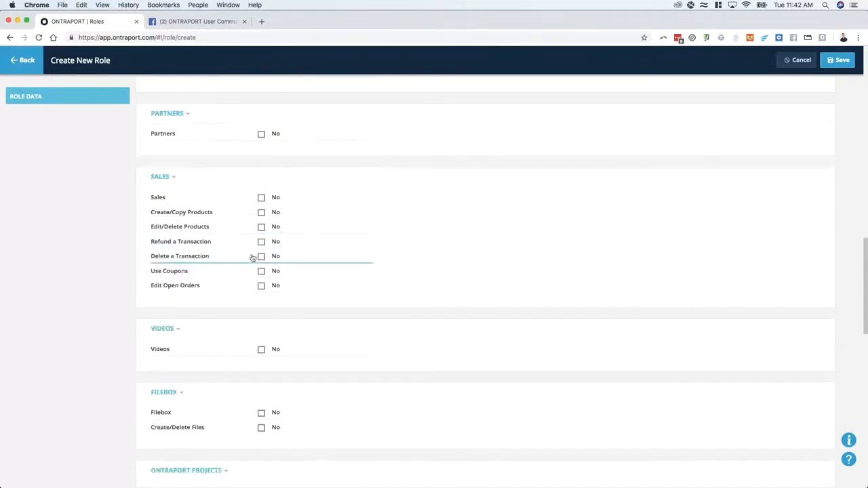
- Review the Videos, Filebox, ONTRAPORT Projects, Security, Deals, Companies, and Projects permissions, and return to the start of the role form
scroll(270, 261, down, 3)
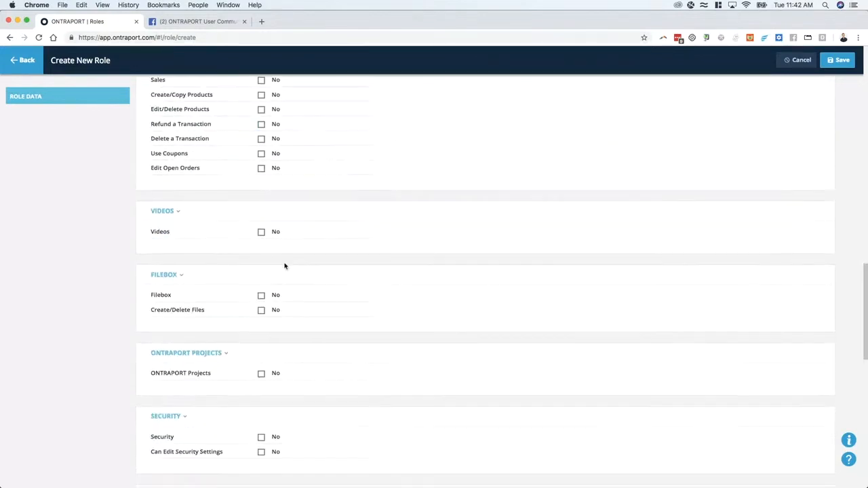
scroll(258, 208, down, 4)
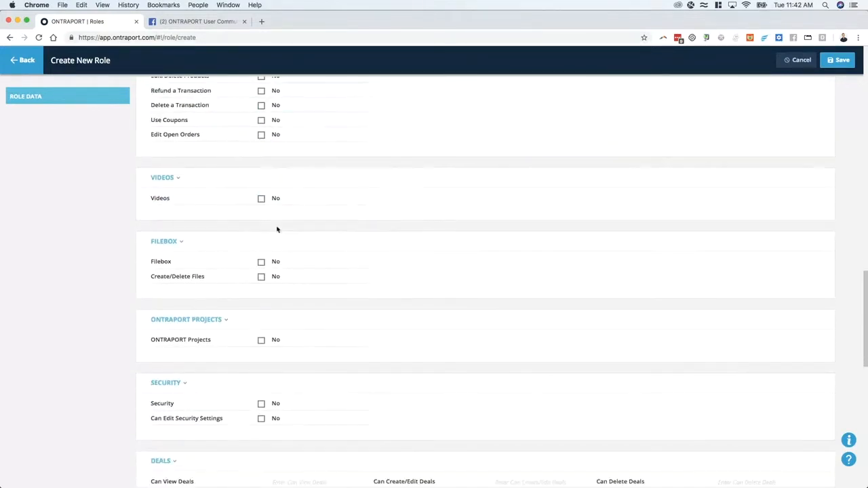
scroll(267, 170, down, 2)
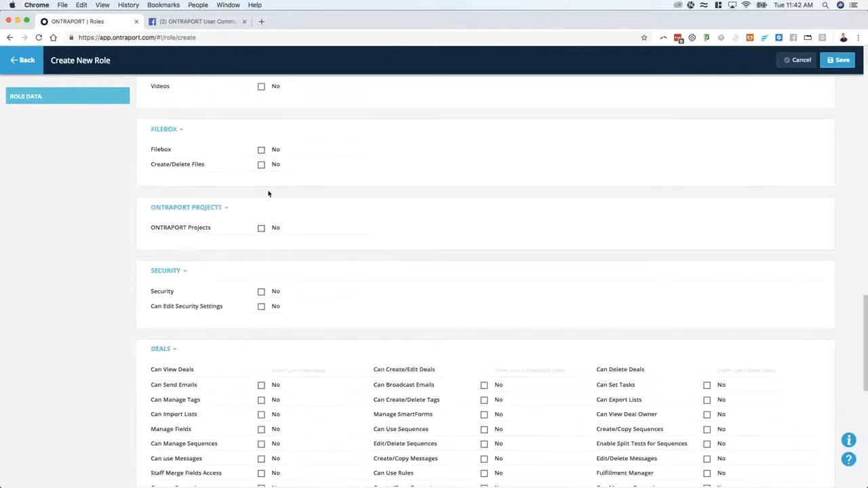
scroll(265, 224, down, 3)
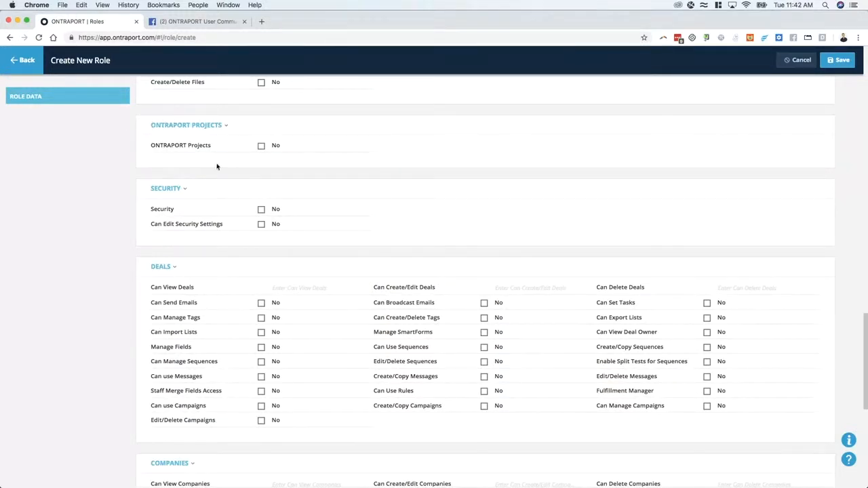
scroll(135, 175, down, 1)
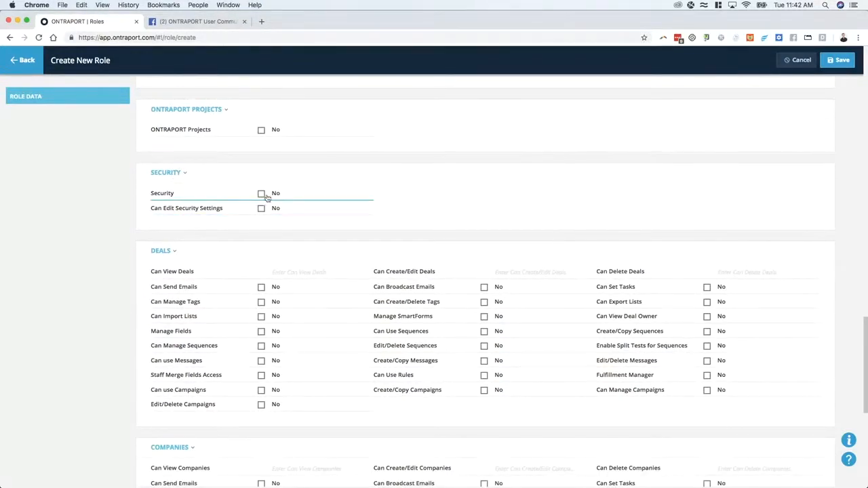
scroll(266, 196, down, 1)
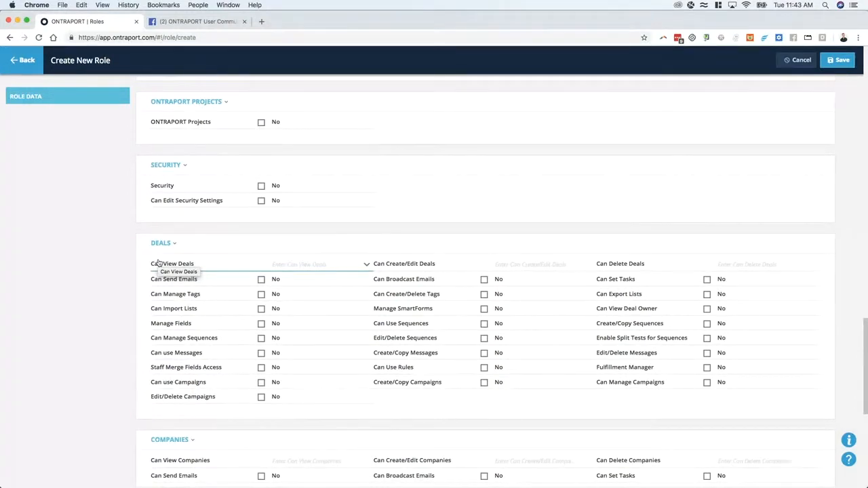
scroll(125, 252, down, 3)
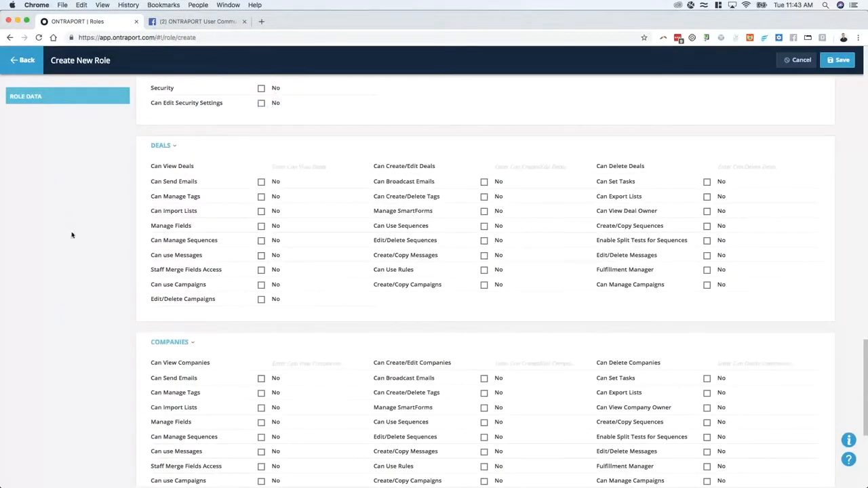
scroll(95, 239, down, 1)
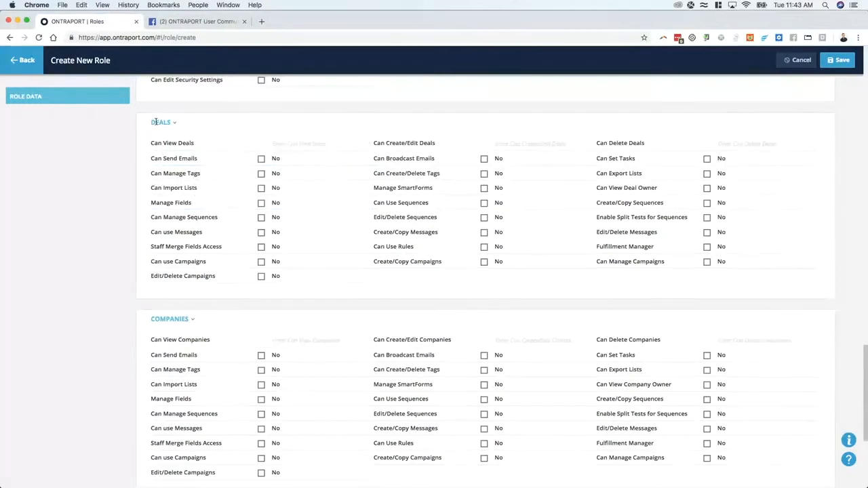
scroll(219, 169, down, 1)
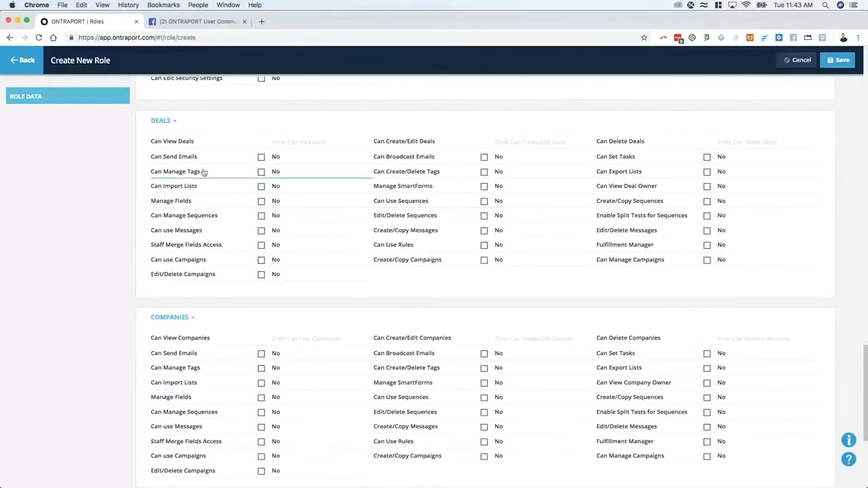
scroll(224, 169, down, 6)
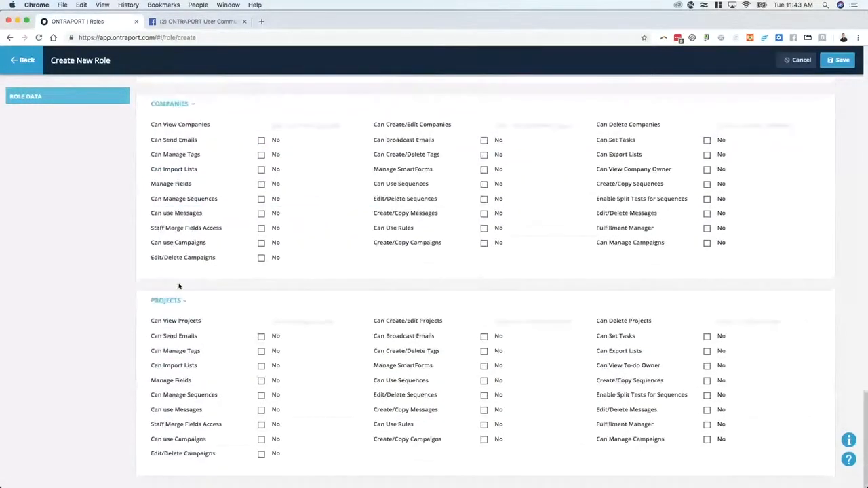
scroll(221, 317, up, 20)
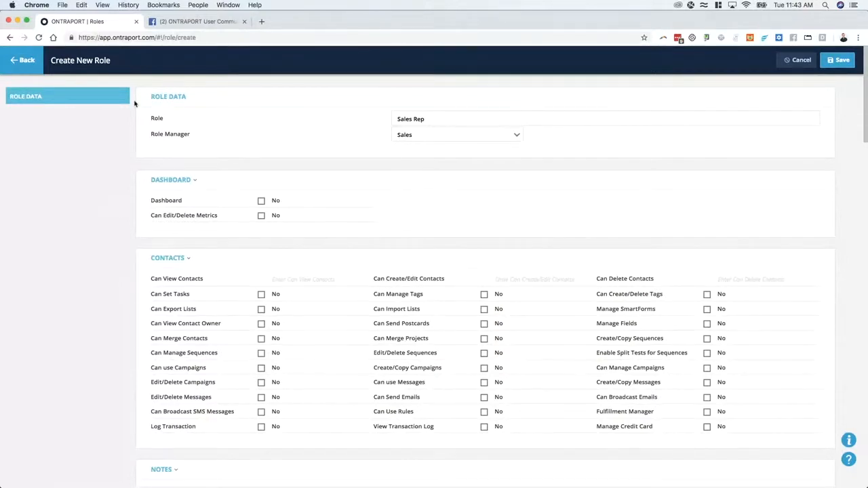
- Leave the new role form without saving and open the last user's record from the Manage Users list
click(23, 62)
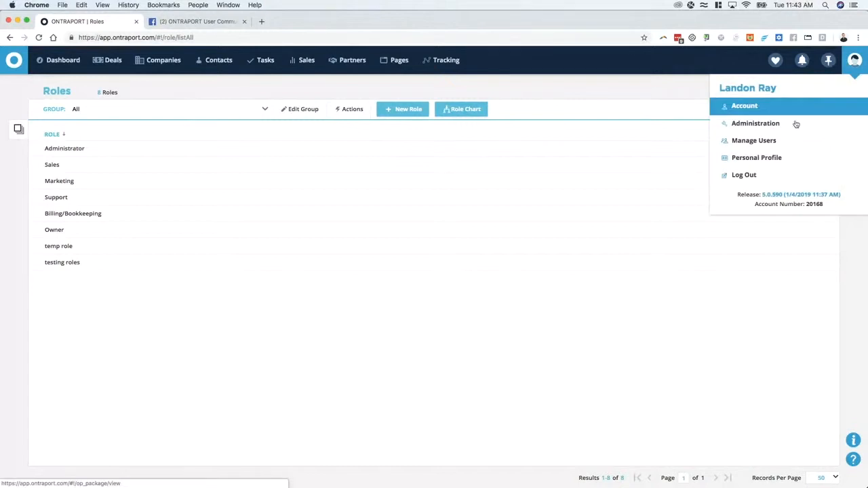
click(759, 141)
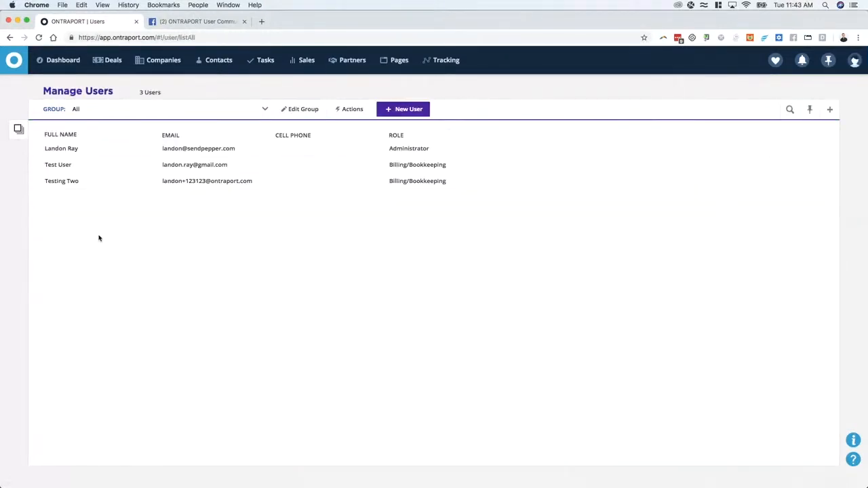
click(57, 181)
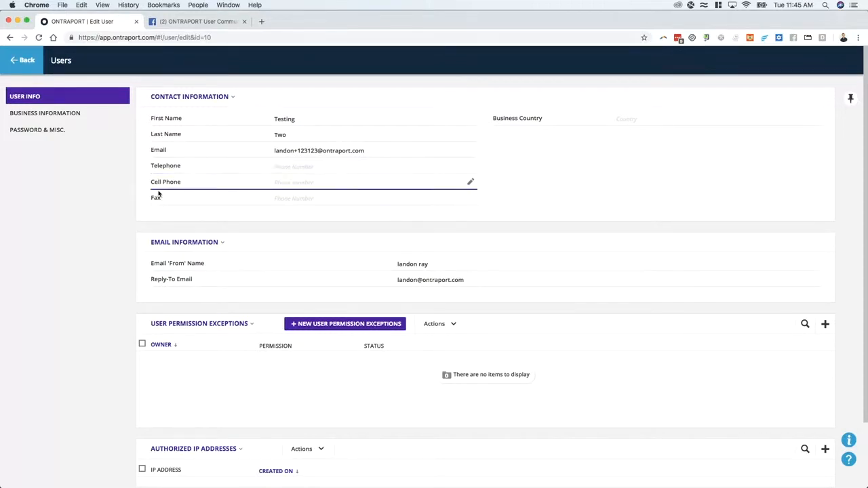
- Add a user permission exception to this user's record with Can View Companies set to Visible
scroll(392, 243, down, 3)
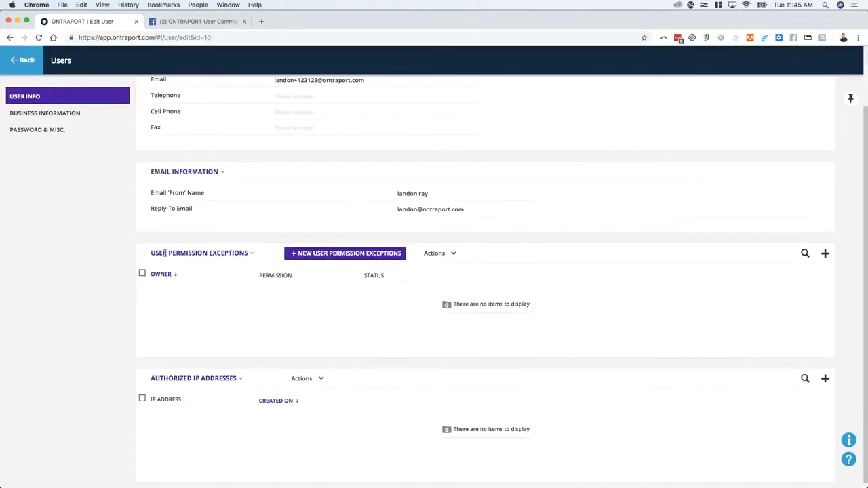
drag(151, 253, 252, 254)
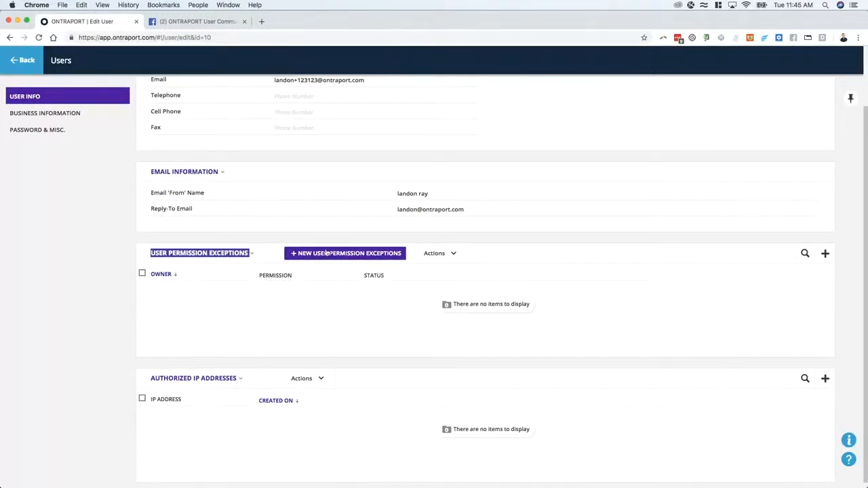
scroll(347, 261, up, 3)
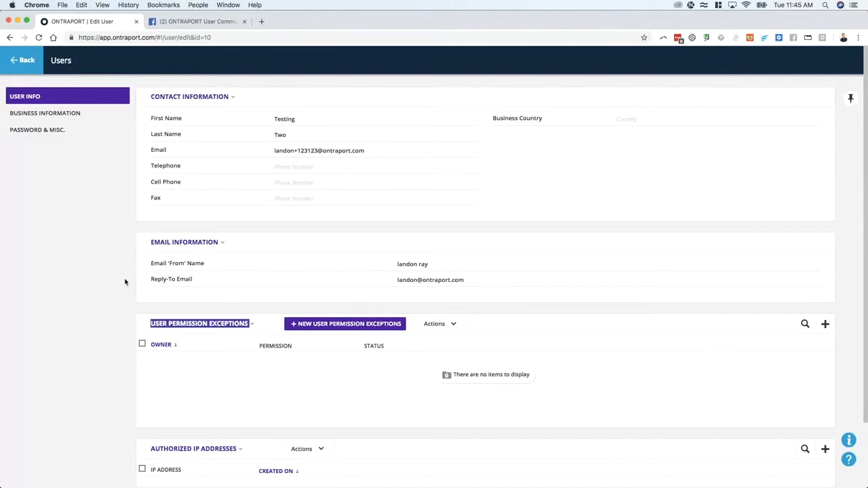
scroll(318, 313, down, 1)
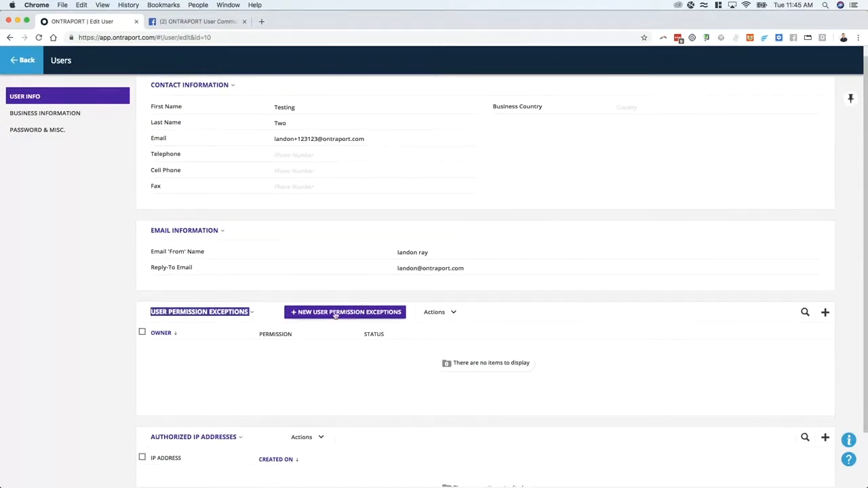
click(334, 312)
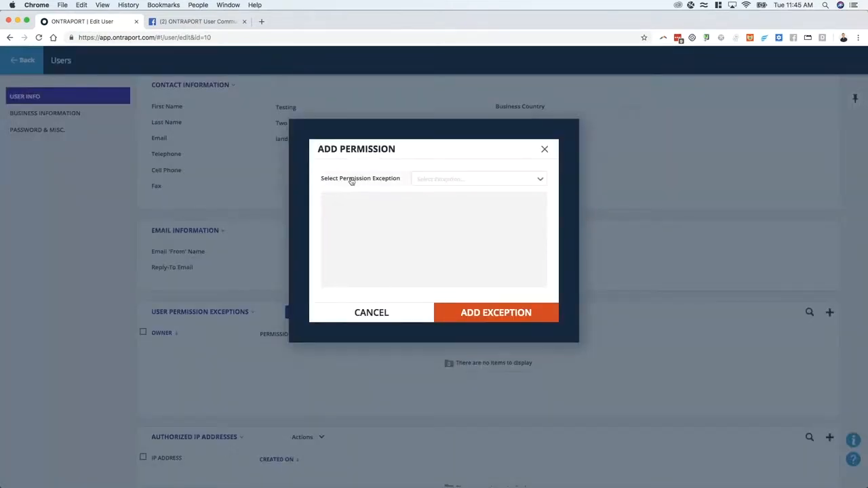
click(441, 182)
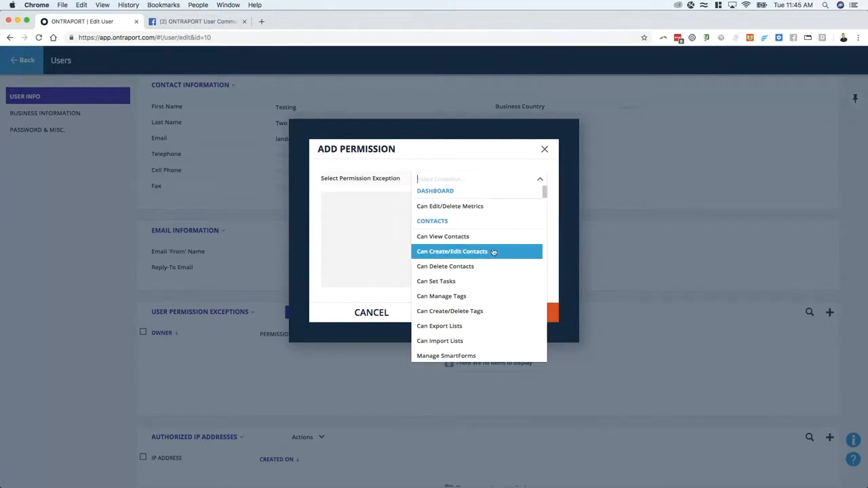
scroll(488, 271, down, 10)
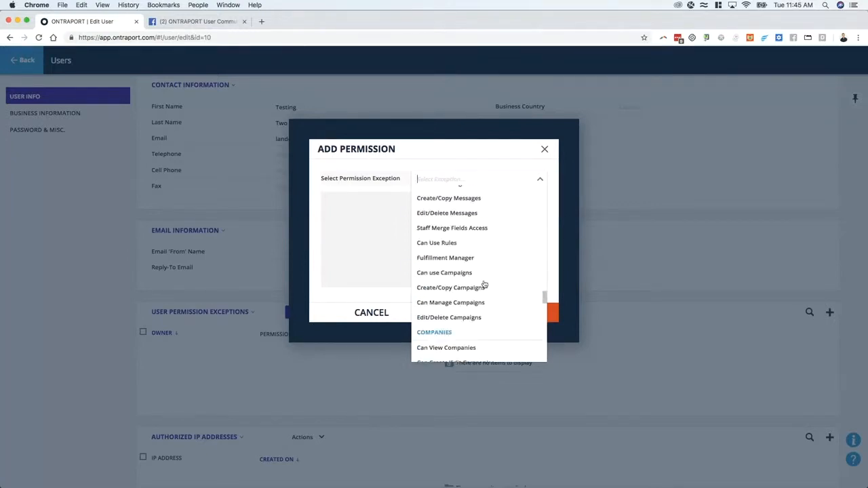
scroll(484, 285, down, 3)
click(466, 245)
click(458, 205)
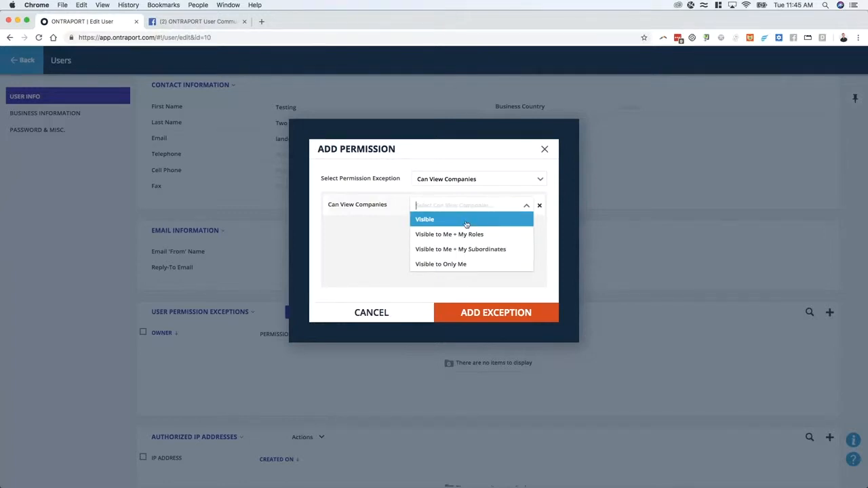
click(421, 220)
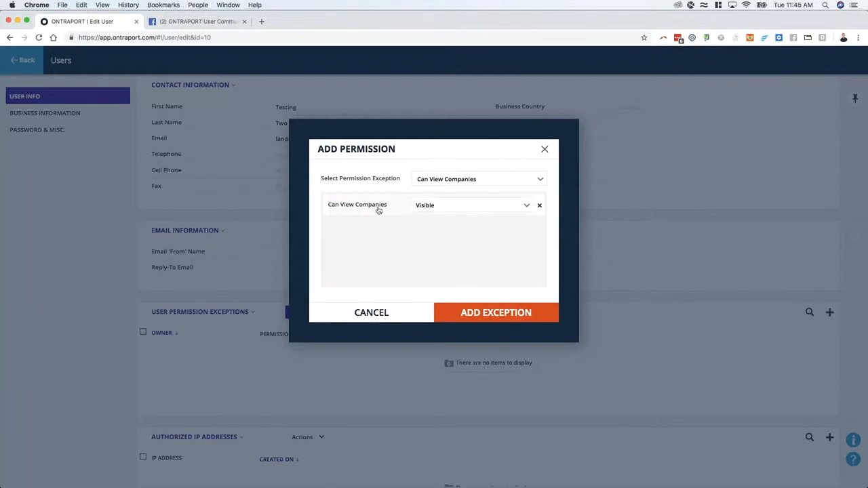
click(478, 316)
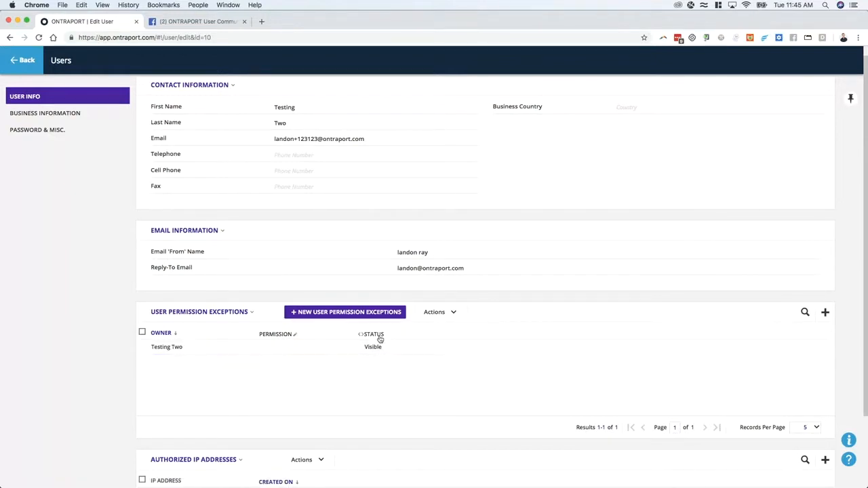
- Check which columns can be added to the User Permission Exceptions list without adding one, and widen its Permission column
click(827, 314)
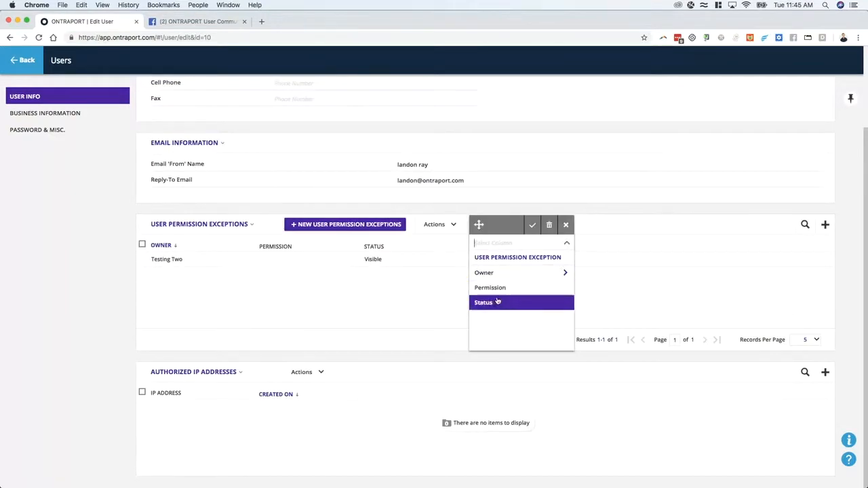
click(566, 224)
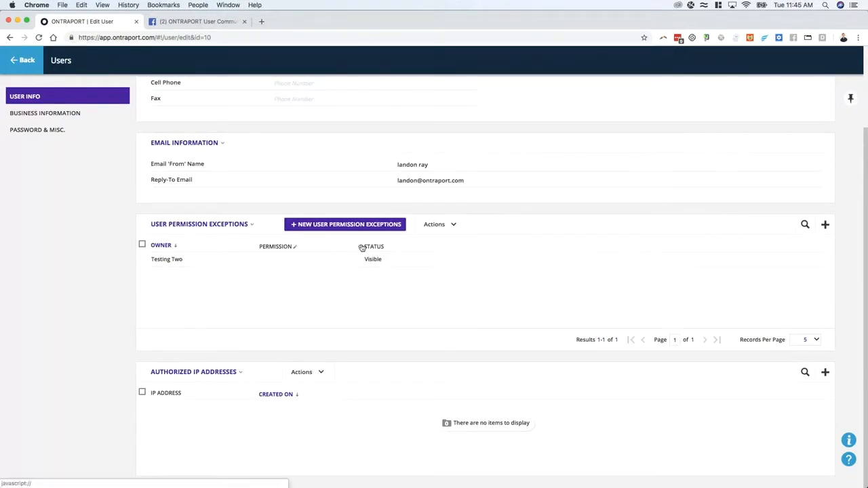
drag(363, 247, 318, 250)
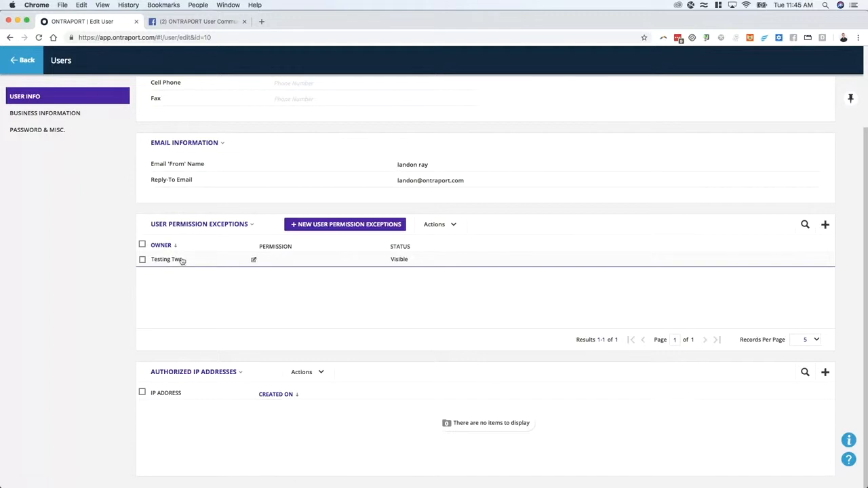
- Try to open the Visible entry in the User Permission Exceptions list to inspect its details
click(397, 260)
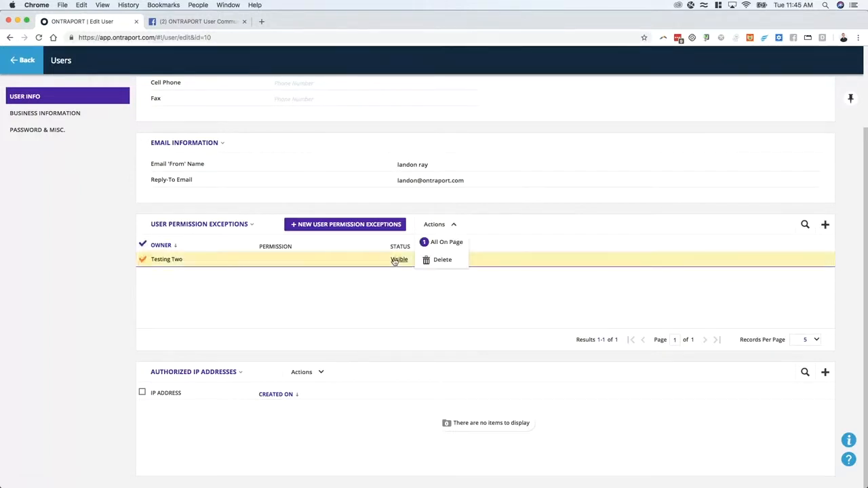
click(164, 260)
click(164, 260)
click(223, 262)
click(252, 262)
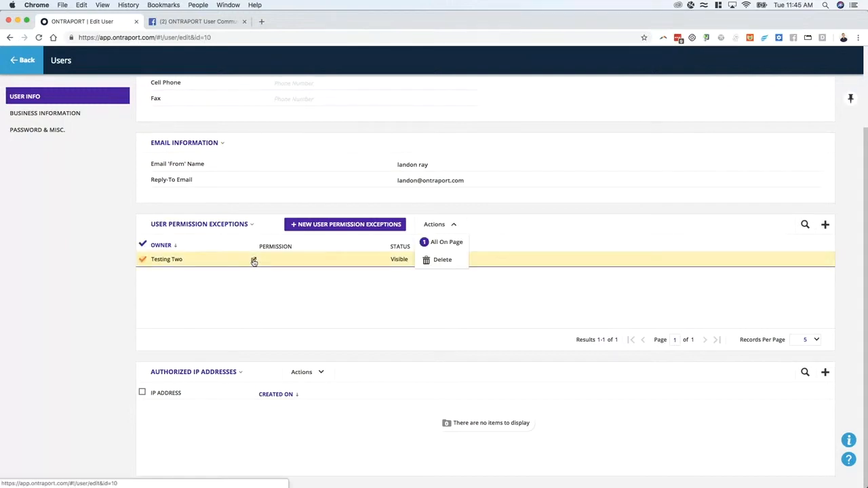
- Try to edit the existing entry in the User Permission Exceptions list, and clear its selection
click(253, 262)
click(253, 262)
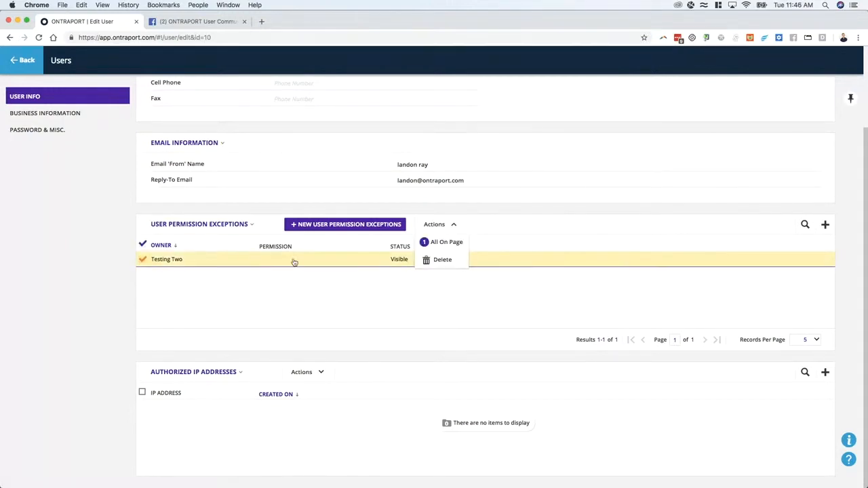
click(83, 296)
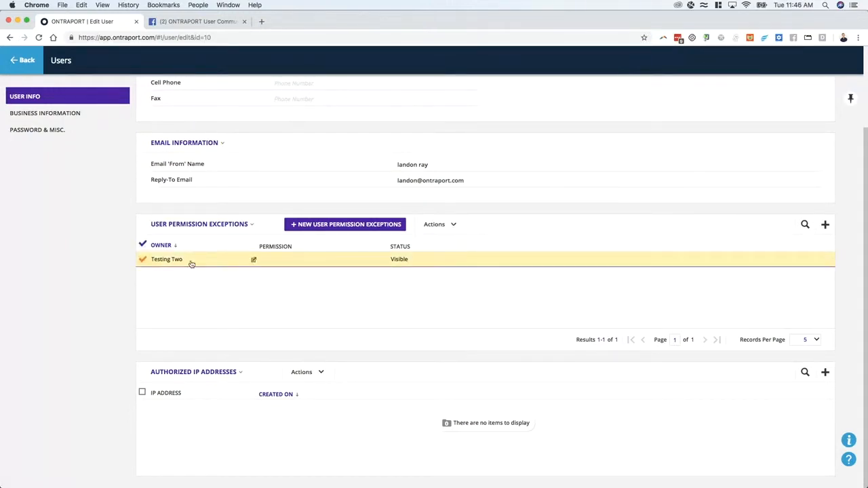
click(142, 262)
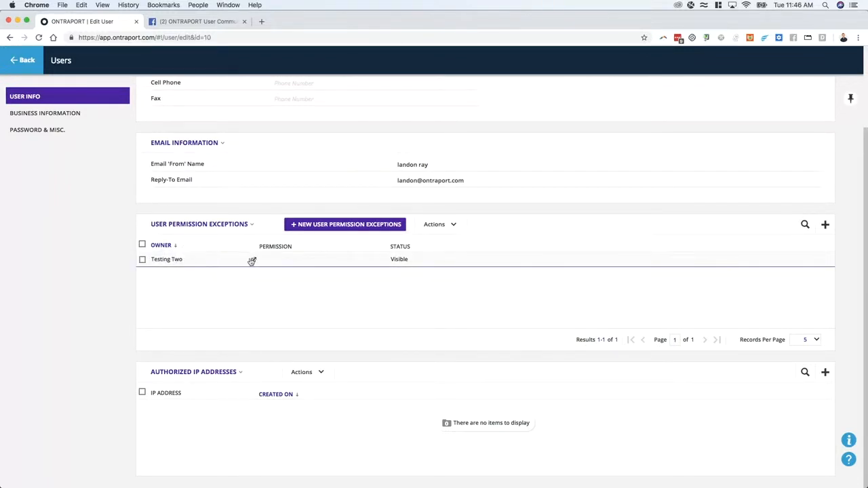
scroll(283, 281, up, 1)
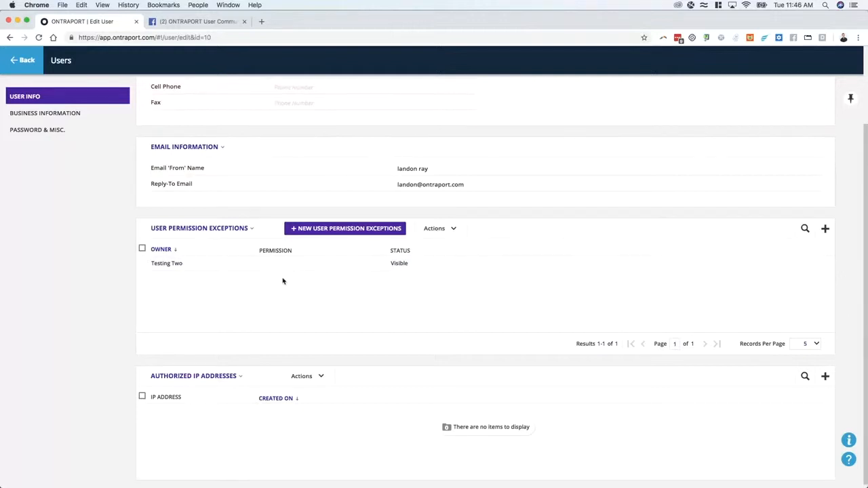
scroll(283, 280, up, 1)
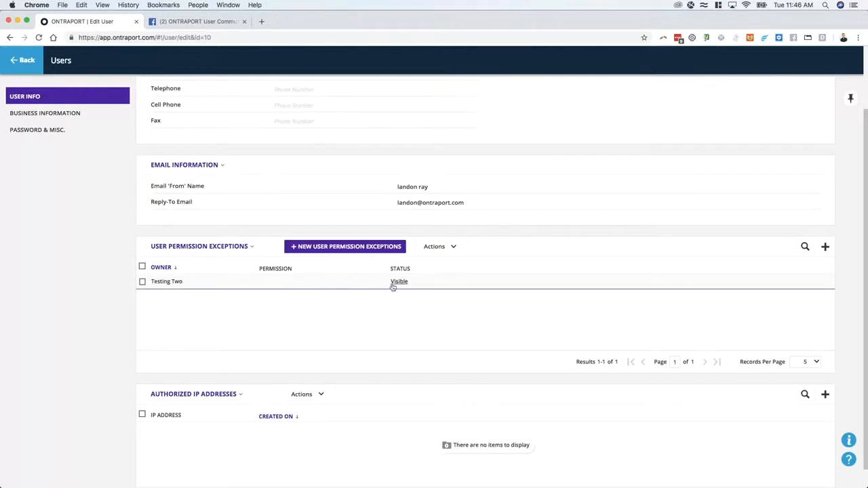
scroll(113, 303, up, 3)
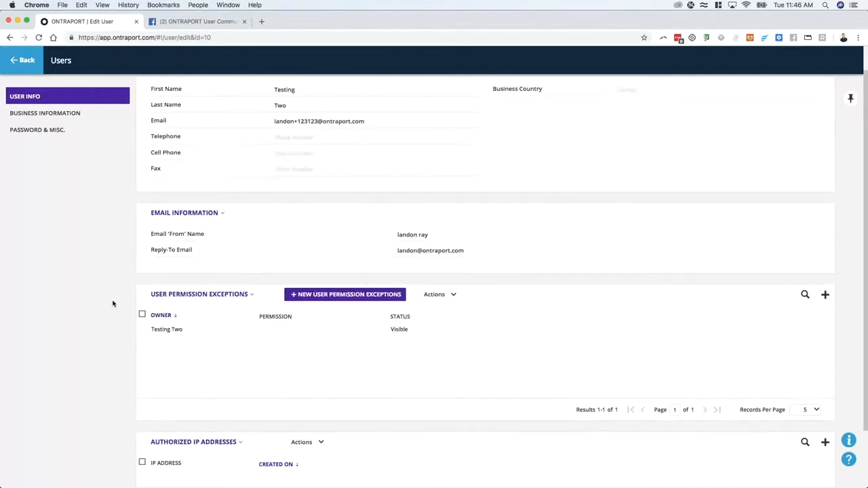
scroll(112, 304, up, 2)
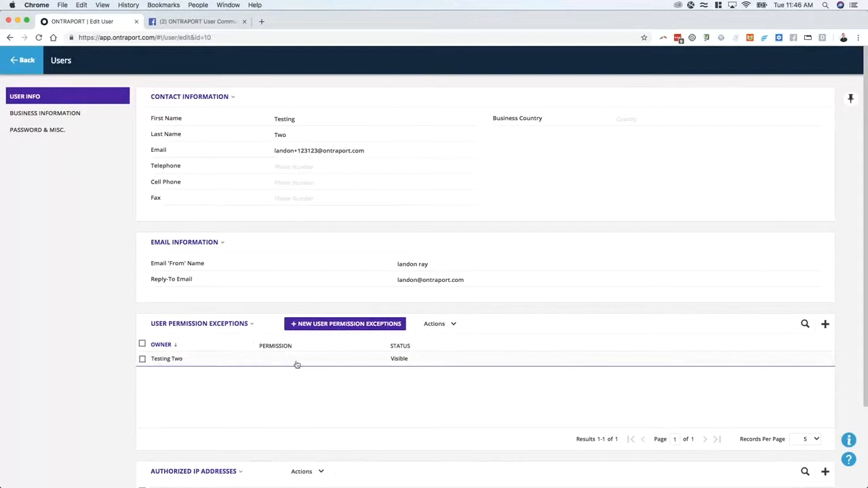
mouse_move(257, 363)
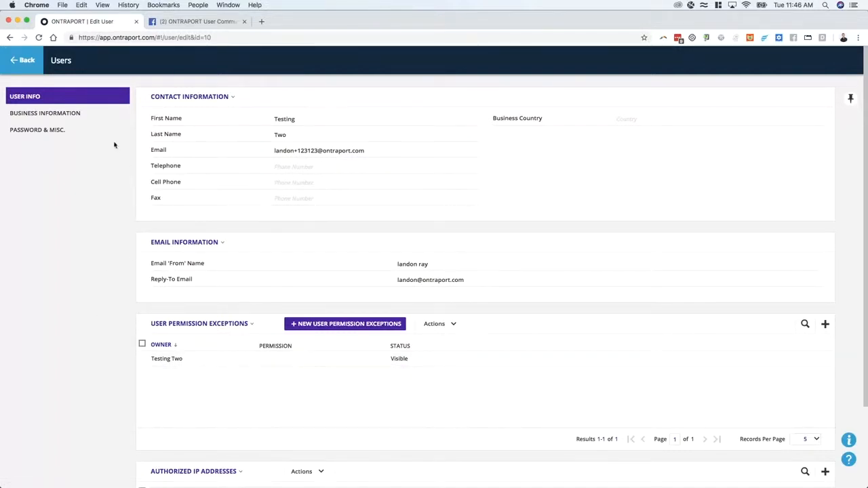
- Leave the user record and open the first contact's record from the Contacts list
click(26, 63)
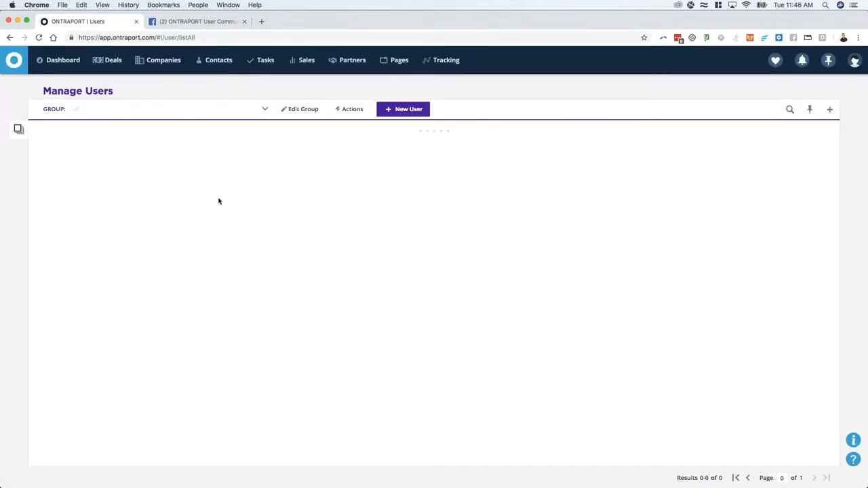
mouse_move(222, 70)
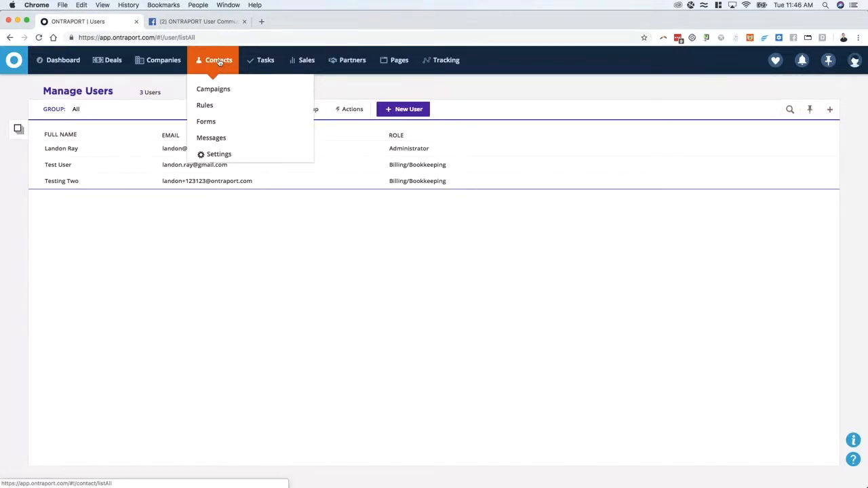
click(220, 62)
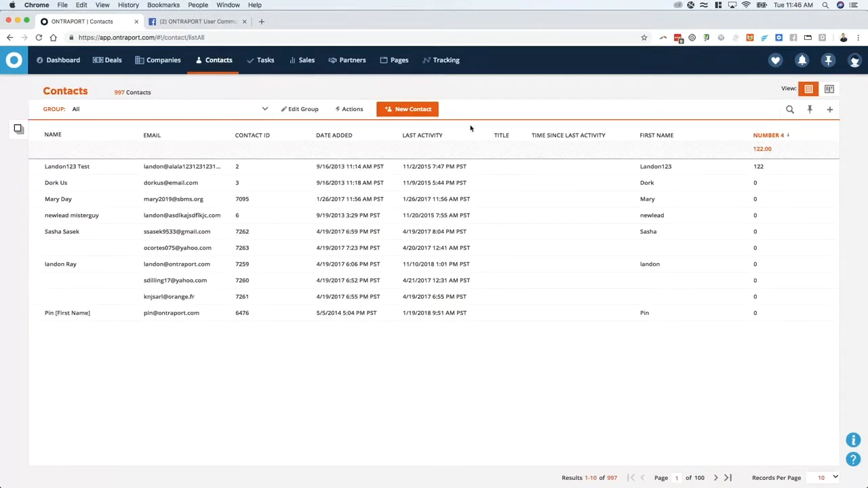
click(66, 168)
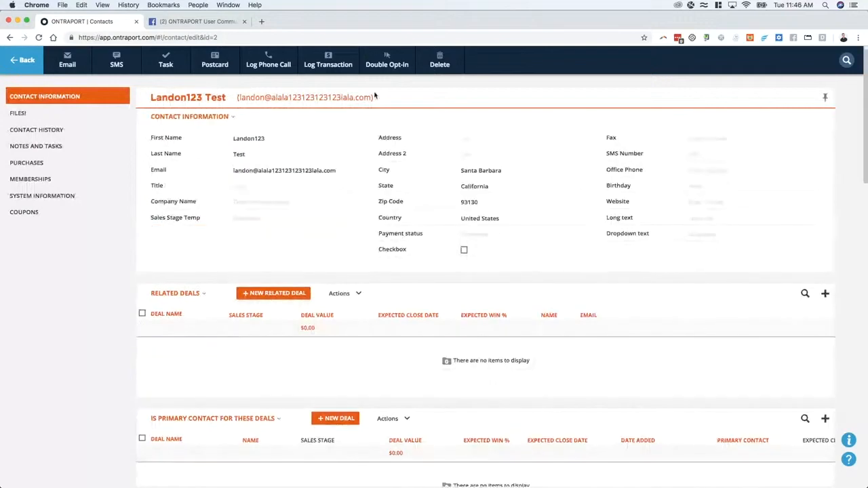
- Examine the sections of the contact record from Contact Information down to Shared Fields
scroll(354, 177, down, 5)
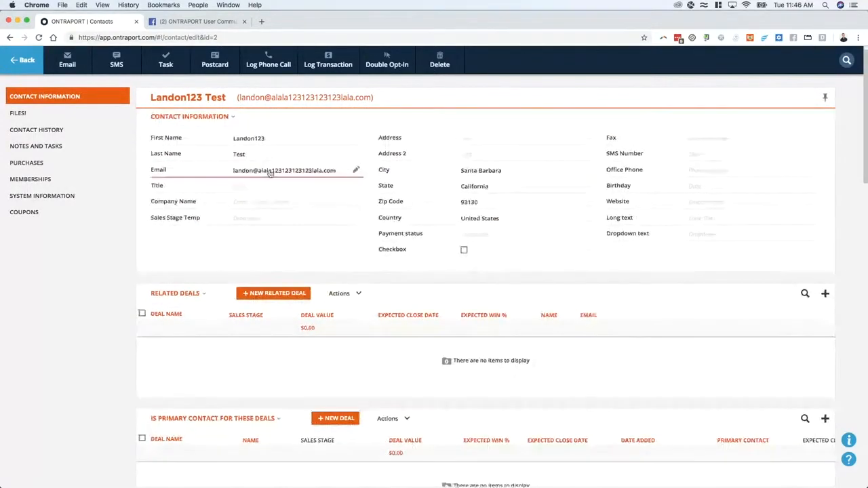
scroll(321, 163, up, 5)
scroll(281, 173, down, 8)
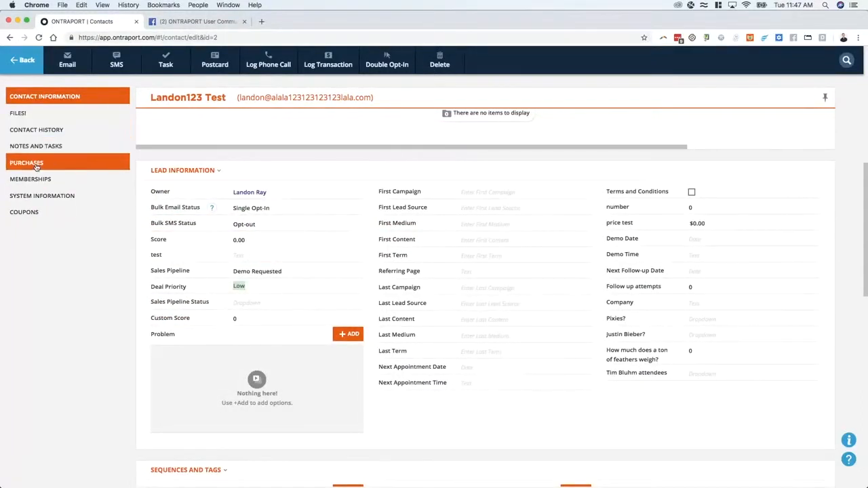
scroll(466, 331, down, 7)
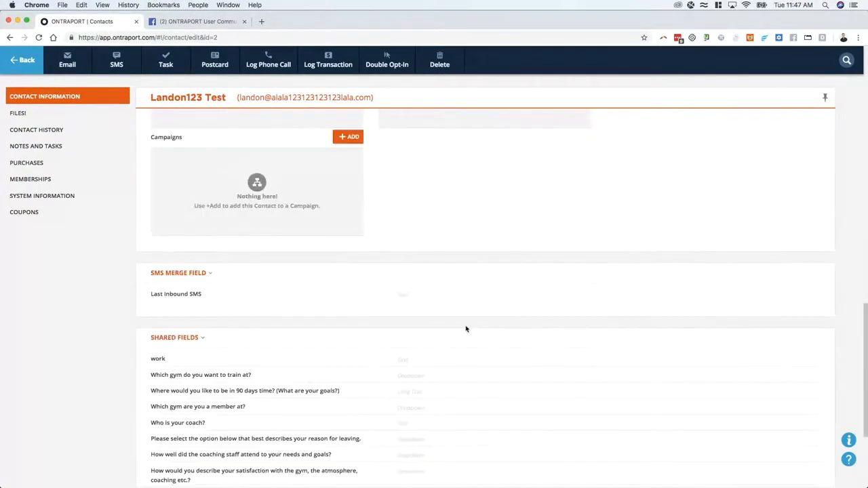
scroll(468, 329, down, 5)
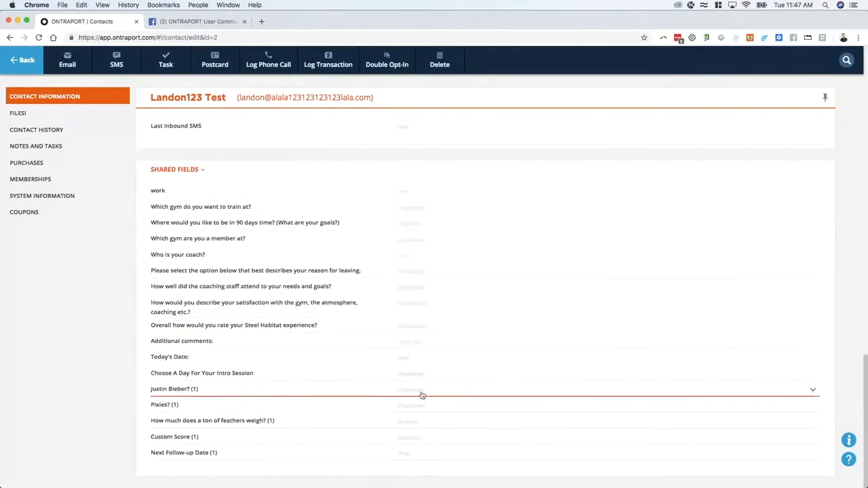
scroll(407, 396, up, 1)
scroll(381, 404, up, 15)
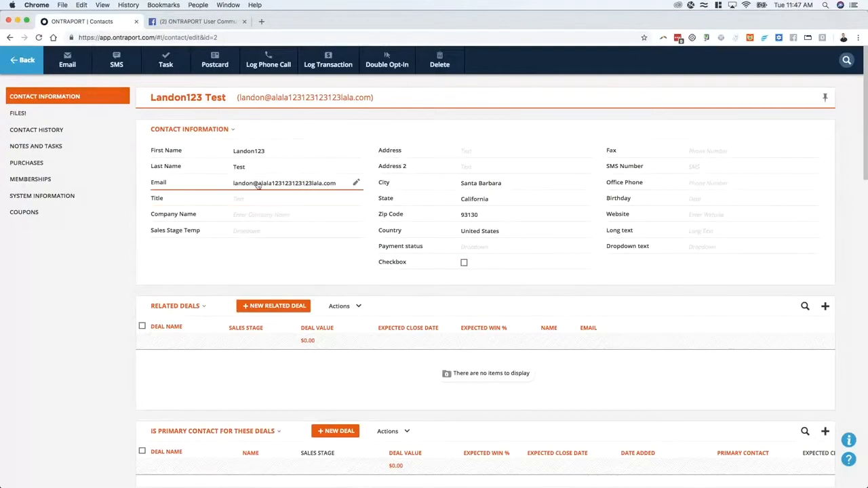
click(233, 129)
click(234, 130)
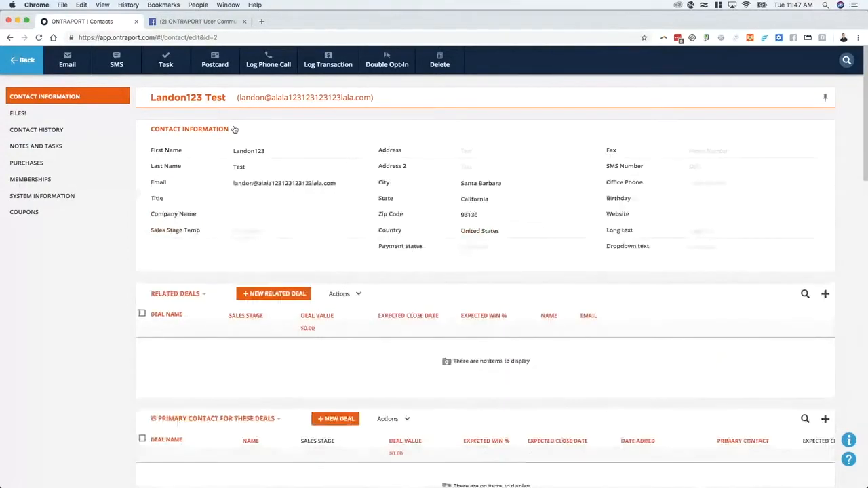
- Leave the contact record and open the Field Editor from the Contacts settings
click(25, 63)
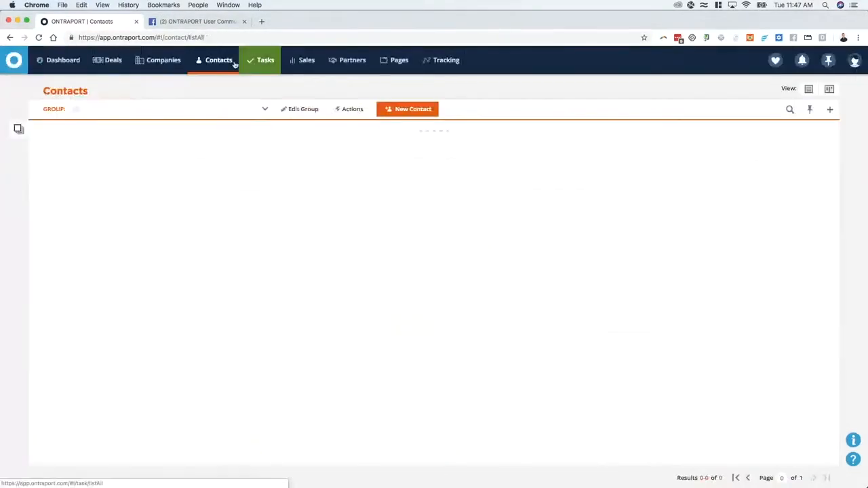
mouse_move(235, 63)
click(223, 155)
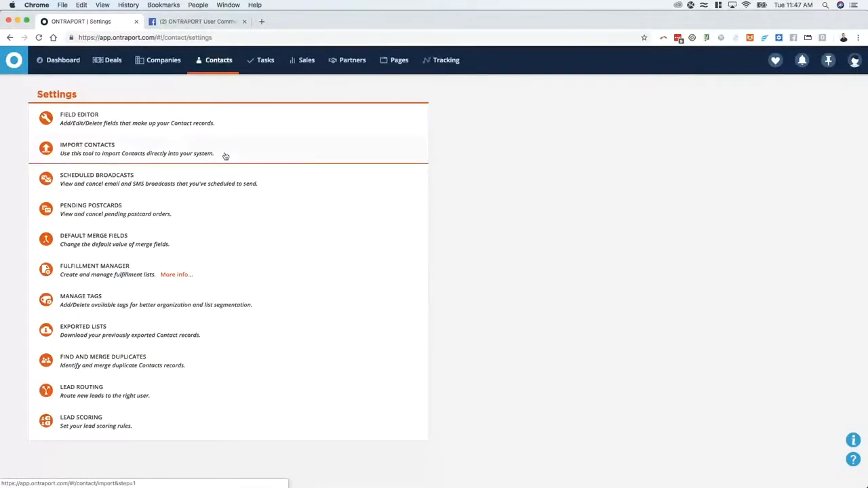
click(78, 124)
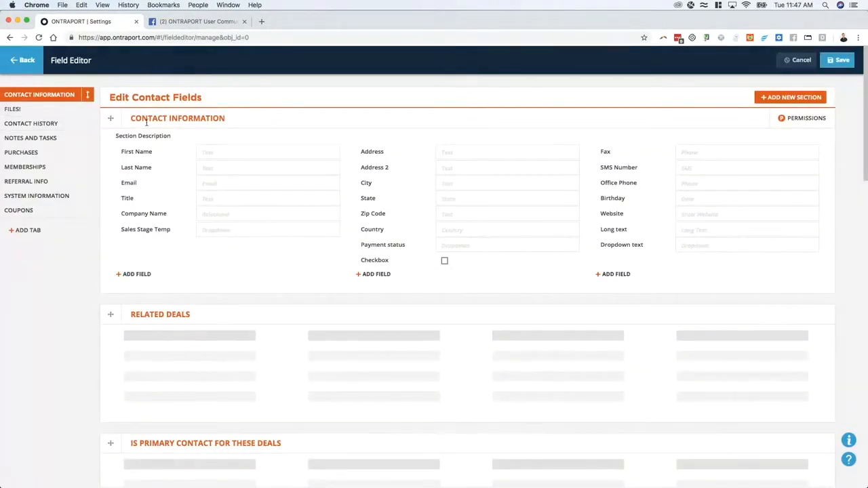
- Examine the sections under Edit Contact Fields, including Related Deals and Lead Information, for section-level permission options
scroll(234, 219, down, 1)
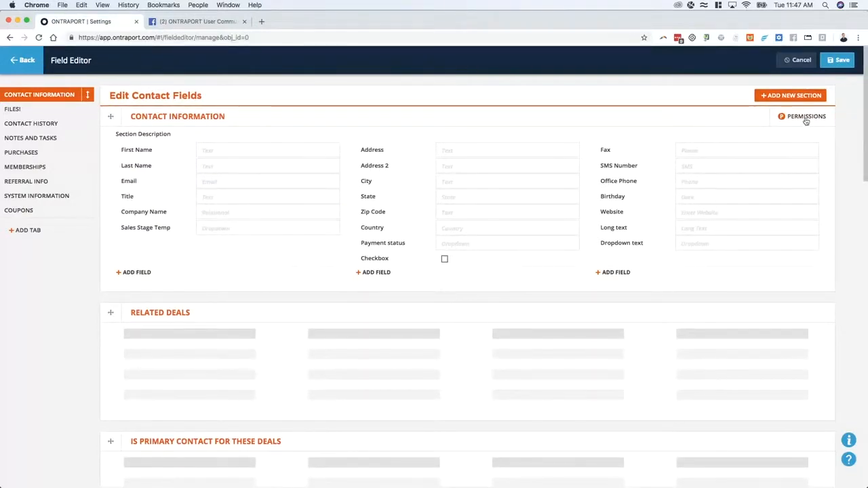
scroll(807, 142, down, 5)
scroll(806, 183, up, 5)
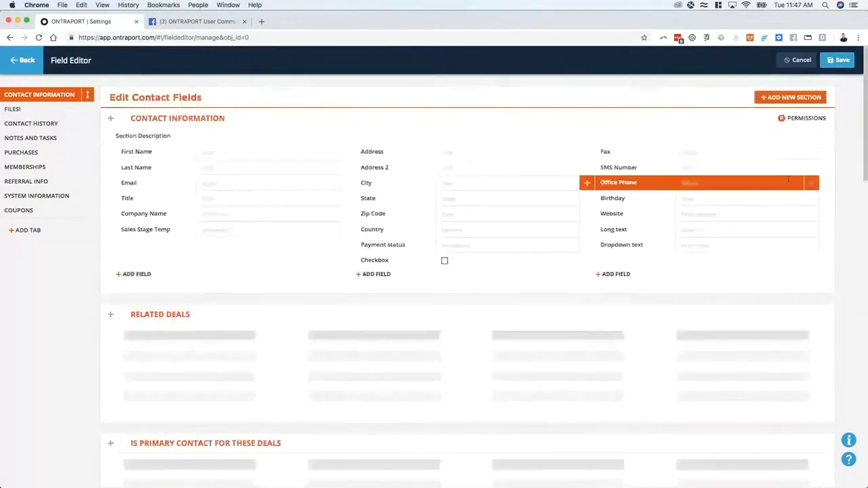
scroll(463, 248, down, 3)
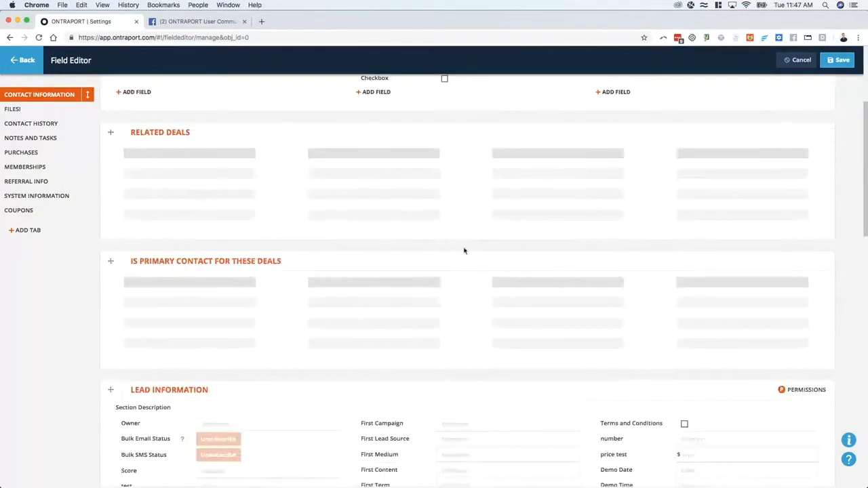
drag(130, 133, 158, 134)
scroll(353, 182, down, 4)
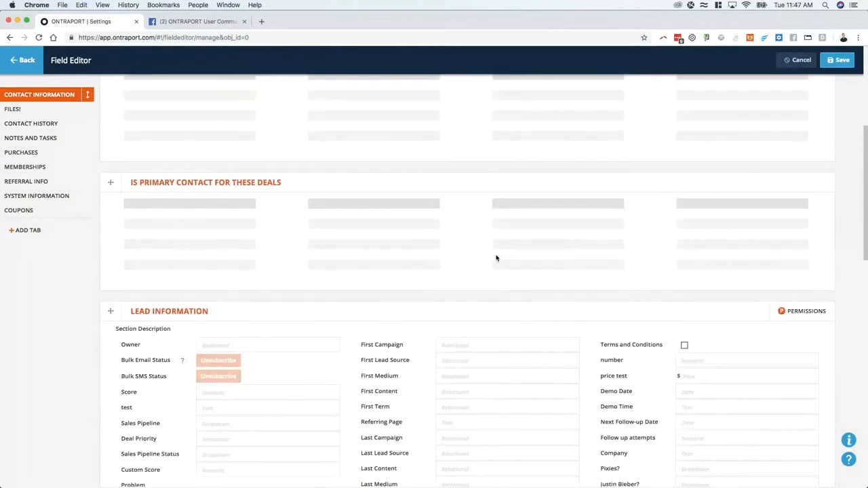
scroll(748, 204, up, 7)
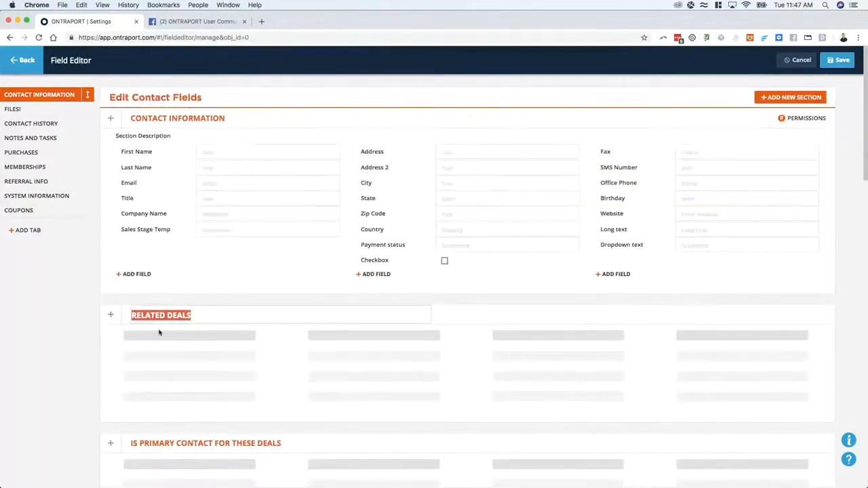
scroll(719, 305, down, 1)
scroll(746, 382, down, 1)
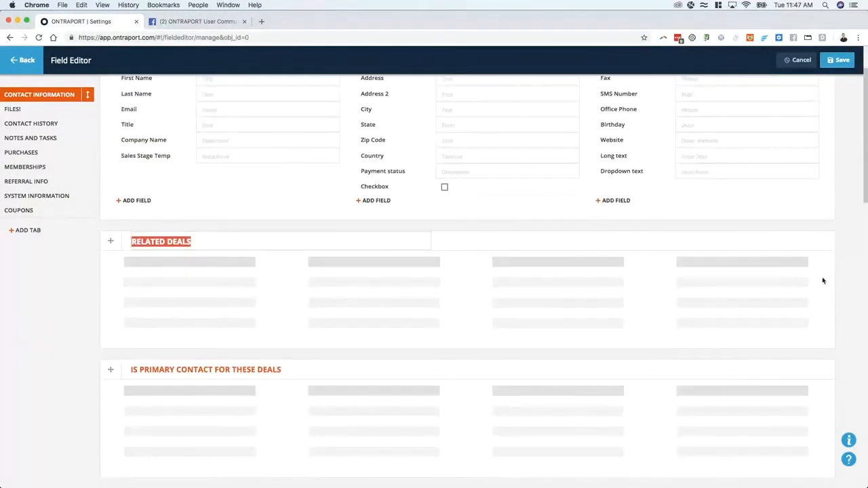
scroll(720, 376, up, 2)
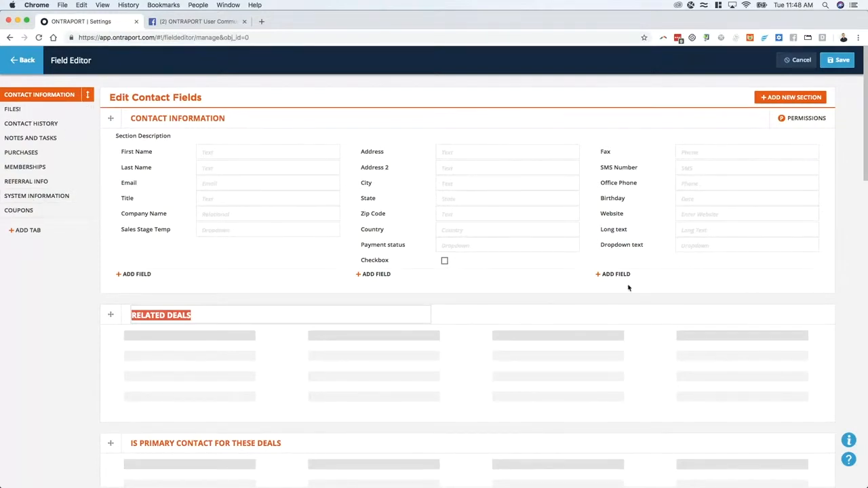
scroll(547, 306, down, 5)
scroll(247, 269, down, 3)
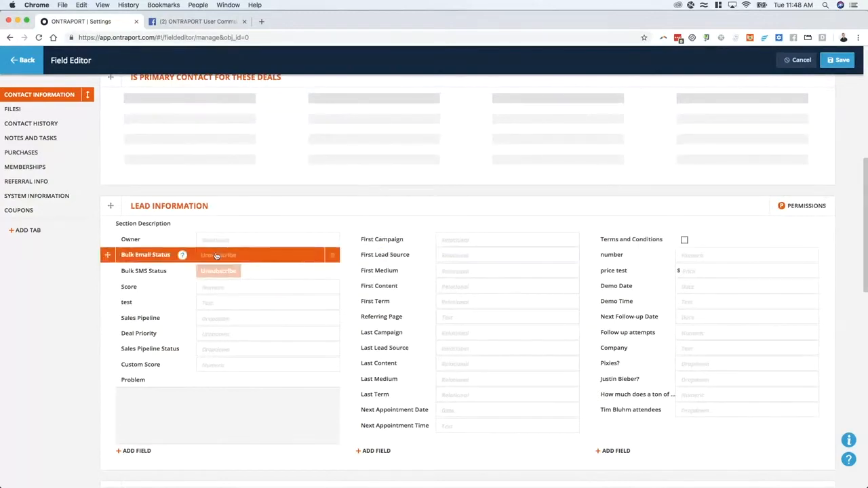
scroll(204, 254, down, 4)
scroll(801, 322, up, 10)
scroll(800, 318, up, 2)
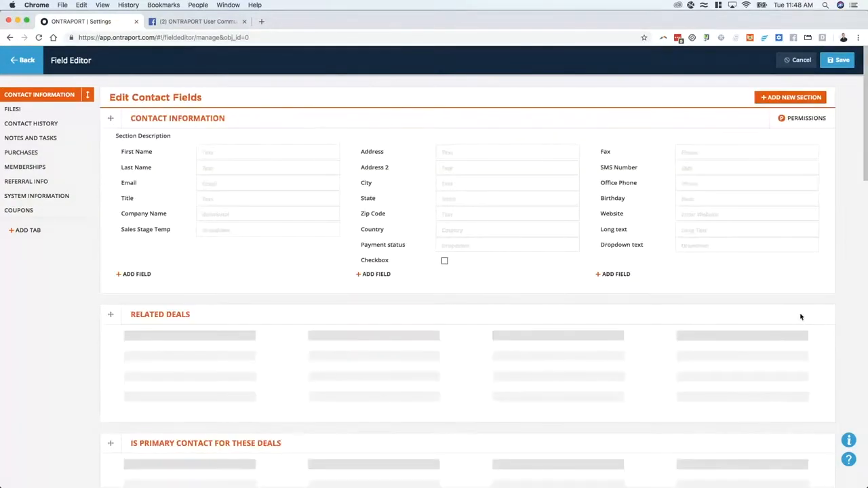
- Review each role's Can View and Can Edit permissions for the Contact Information section, and close them without saving
click(796, 118)
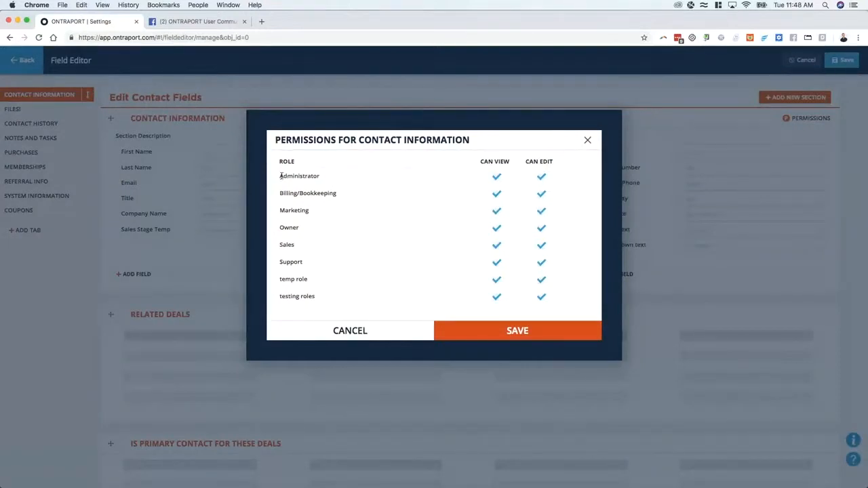
mouse_move(281, 176)
mouse_down()
mouse_move(292, 263)
mouse_move(325, 296)
mouse_move(310, 165)
mouse_move(293, 176)
mouse_up()
click(326, 335)
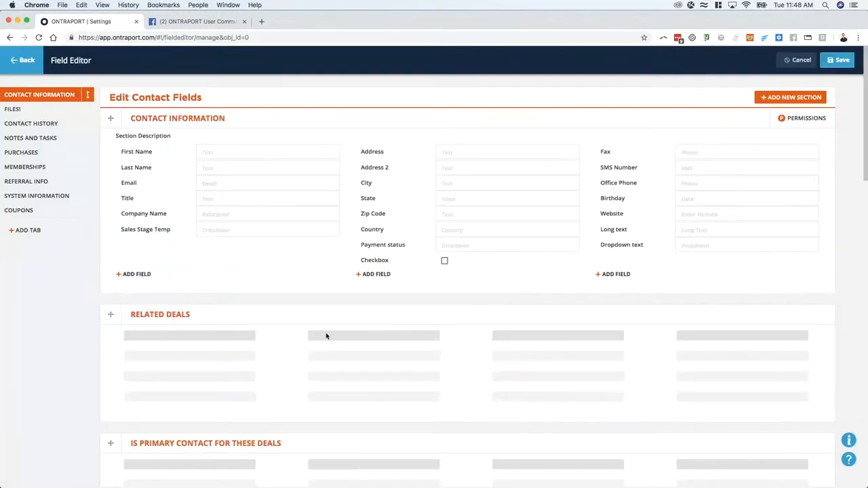
- In the Contact Information section's permissions, turn off Can View for Billing/Bookkeeping, Marketing, Owner, Sales and Support
scroll(310, 219, down, 20)
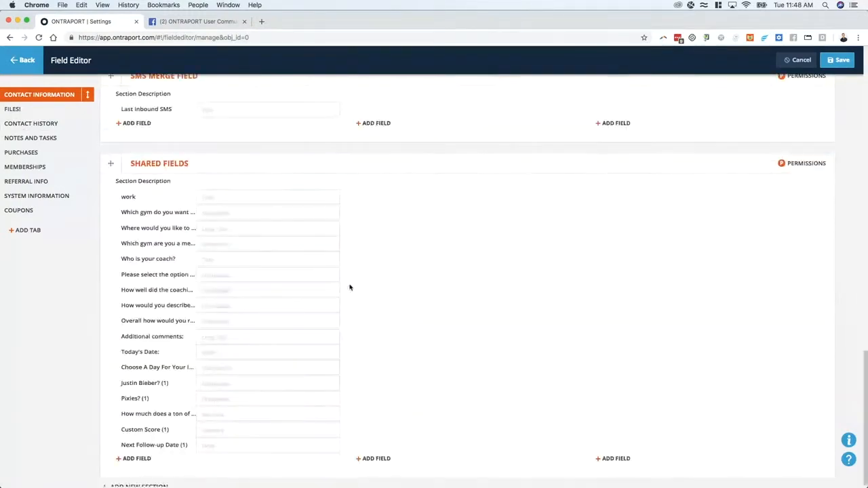
scroll(363, 333, up, 20)
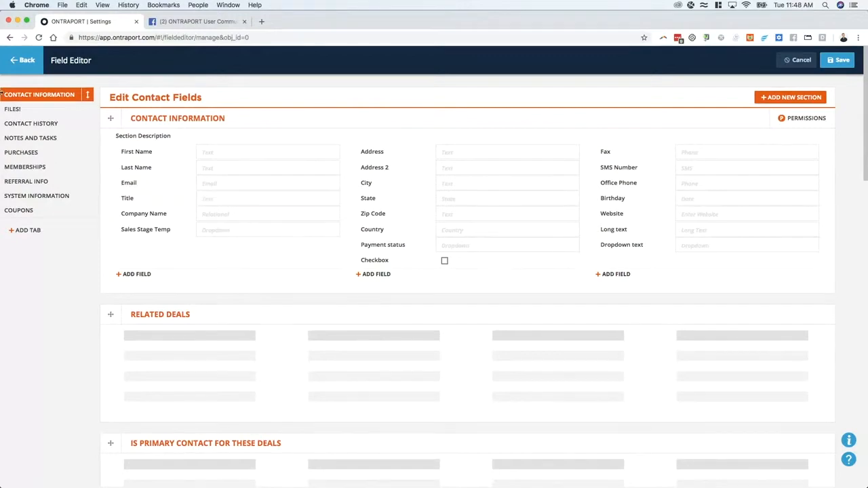
click(807, 120)
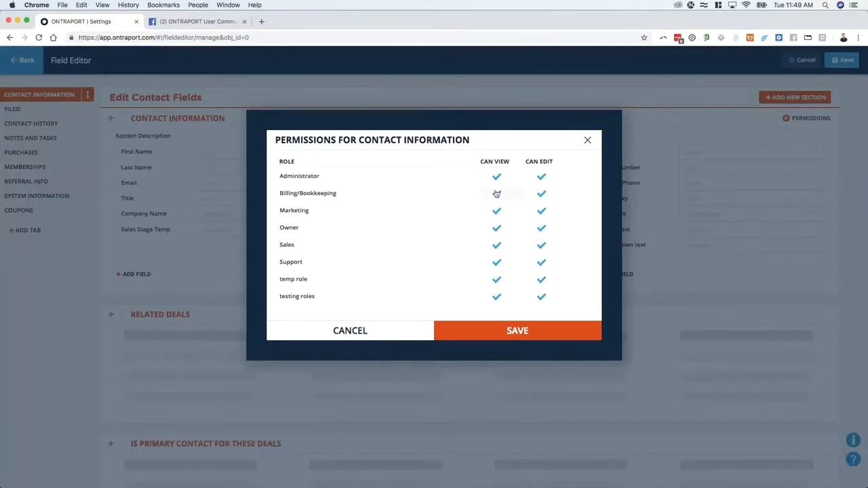
click(496, 194)
click(496, 228)
click(495, 245)
click(496, 262)
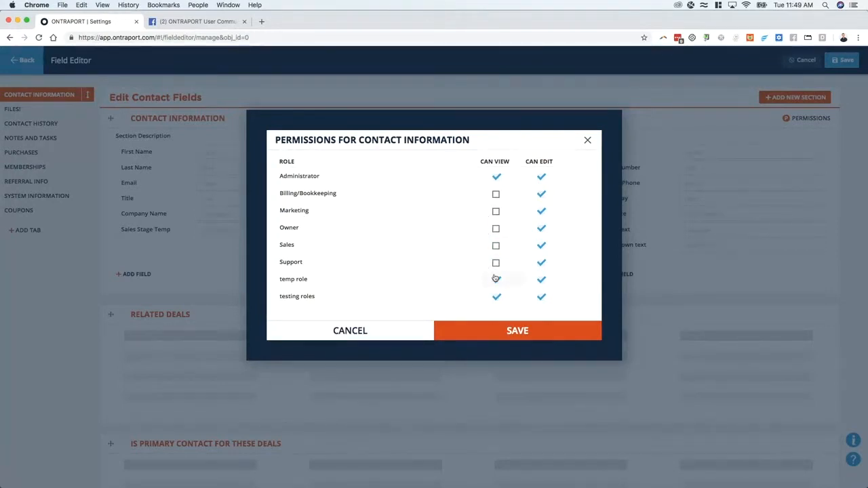
- Turn Can View back on for the cleared roles and close the Contact Information permissions without saving
click(496, 246)
click(496, 228)
click(496, 211)
click(495, 194)
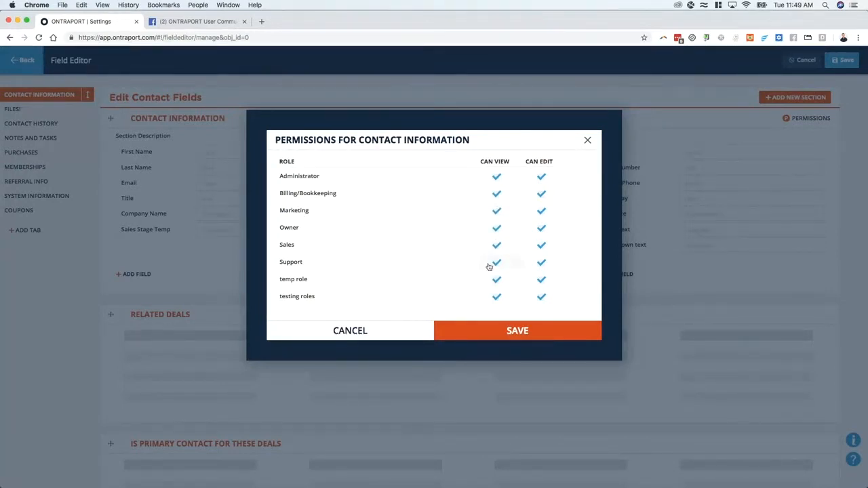
click(587, 142)
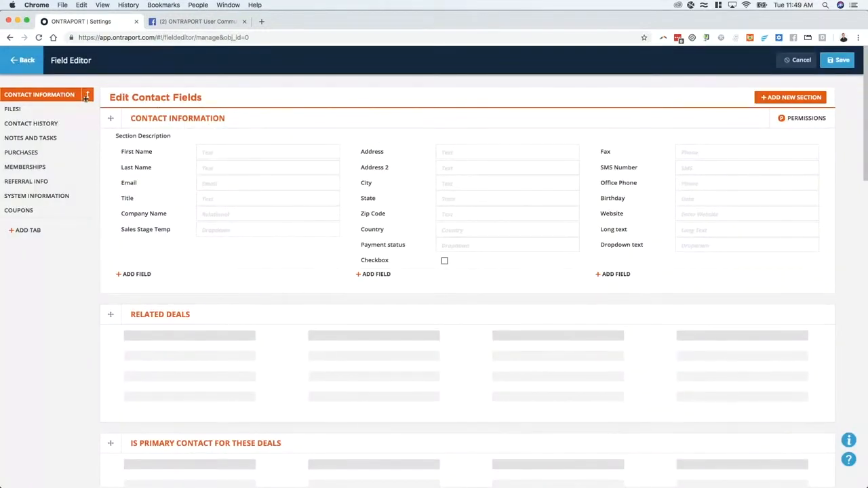
- Leave the Field Editor, discarding its changes, and reopen it from the Contacts settings
click(21, 65)
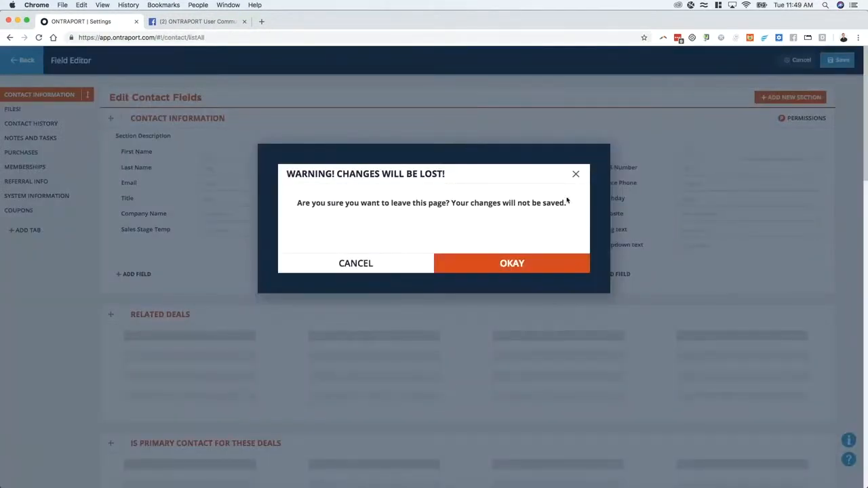
click(502, 262)
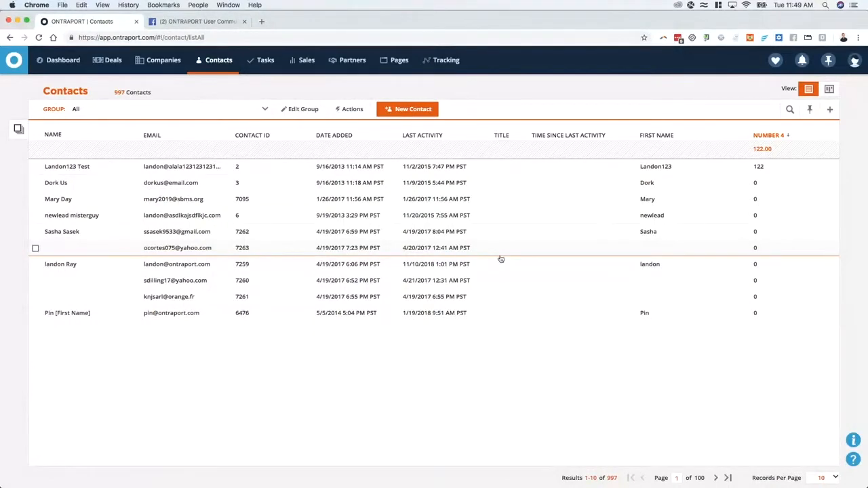
mouse_move(218, 61)
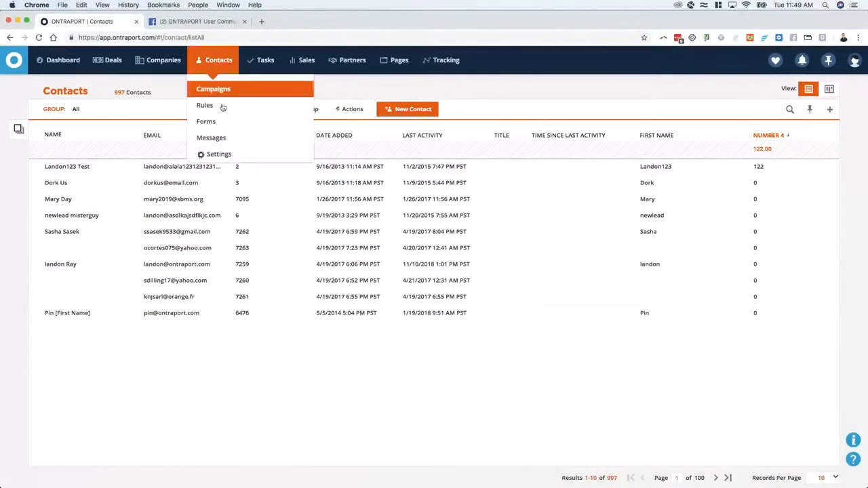
click(218, 154)
click(90, 125)
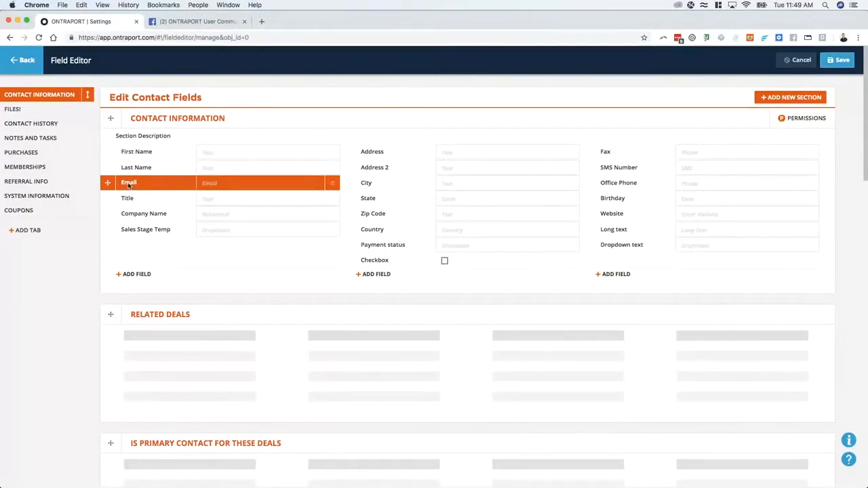
- Try moving the Email field below Title in the Contact Information section, and leave the Field Editor without saving
scroll(157, 187, down, 1)
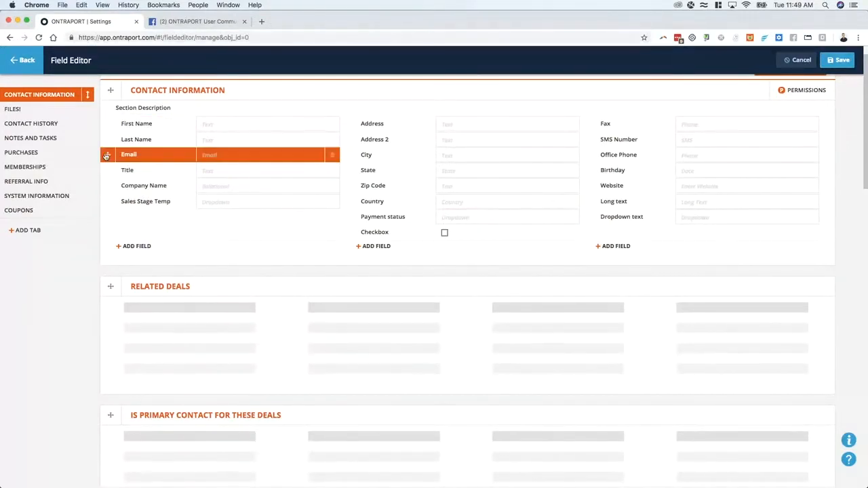
scroll(107, 156, down, 1)
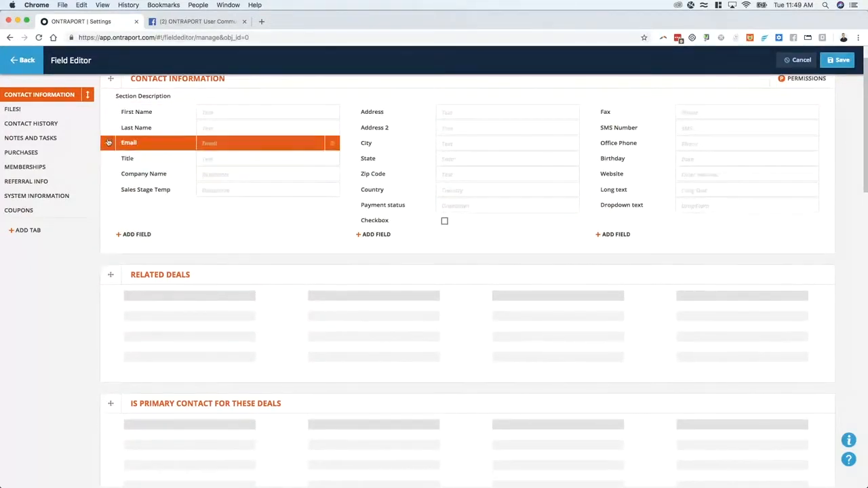
drag(106, 143, 145, 188)
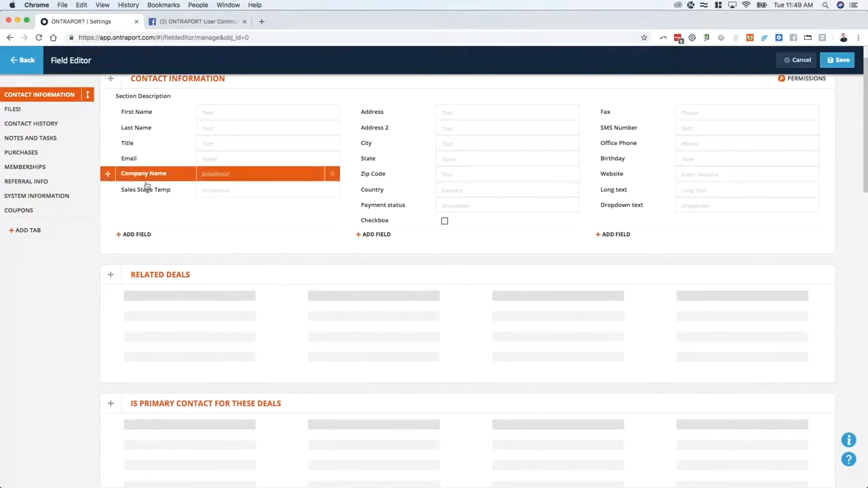
scroll(154, 319, down, 5)
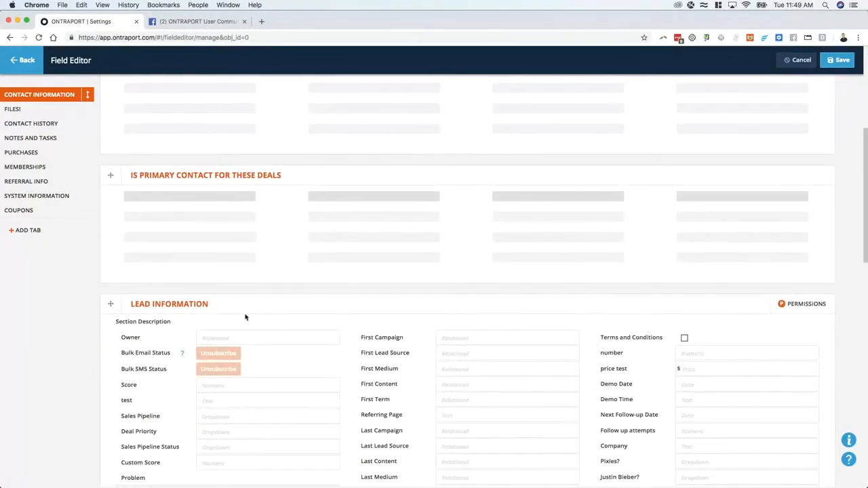
scroll(247, 316, up, 6)
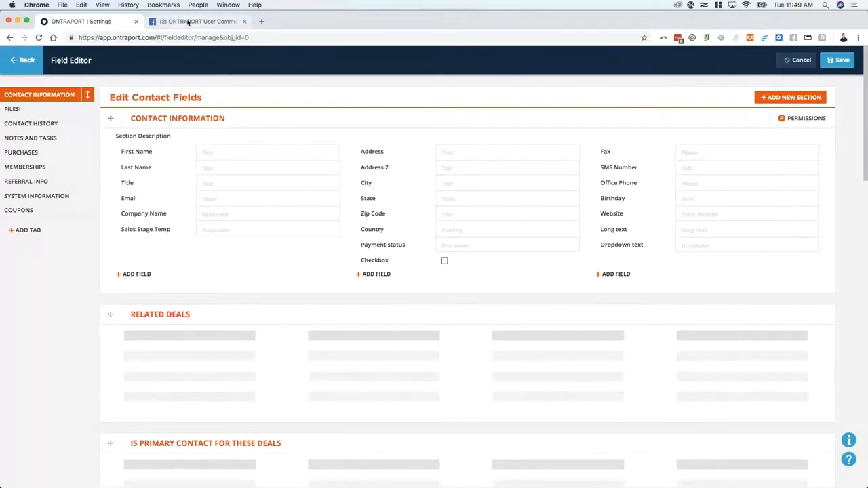
click(26, 62)
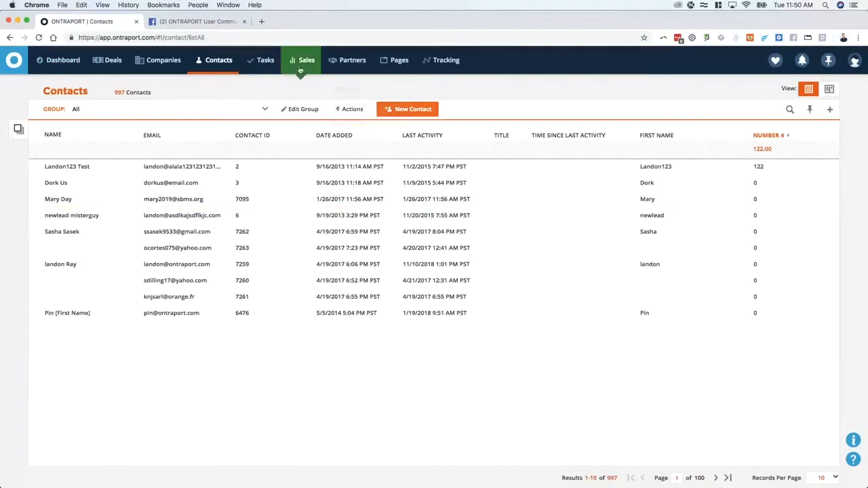
- Start a new message of type Task from the Contacts messages
click(265, 63)
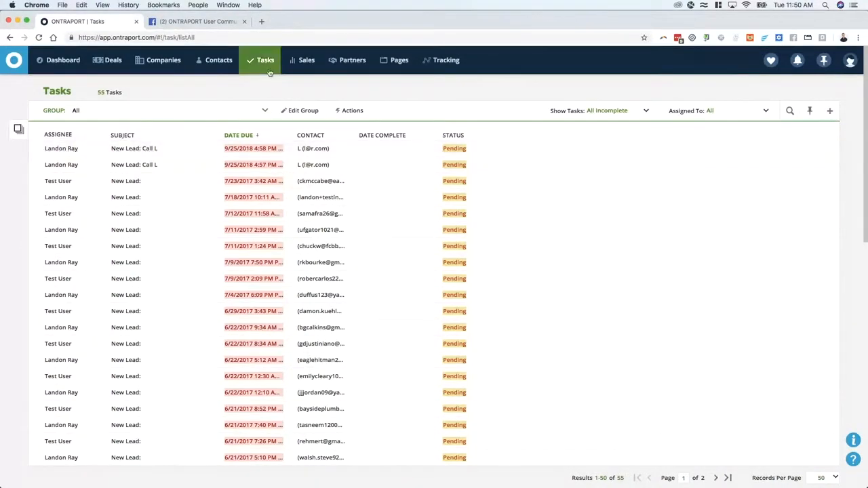
click(215, 61)
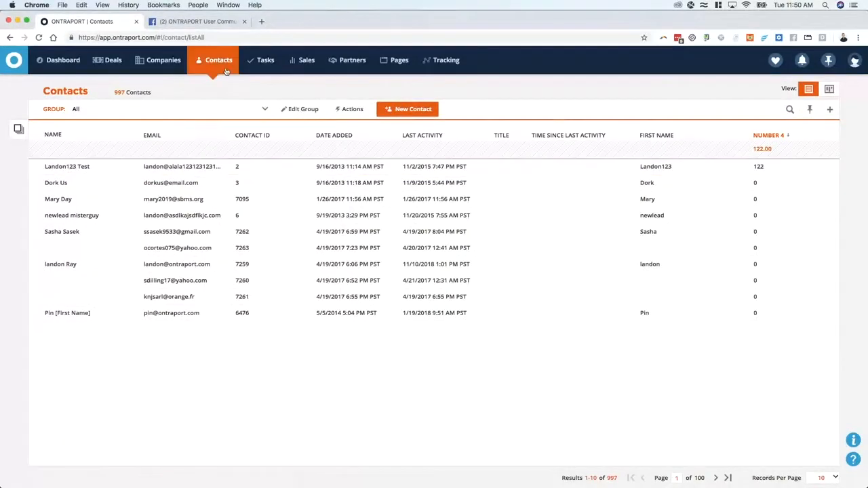
mouse_move(216, 61)
click(216, 140)
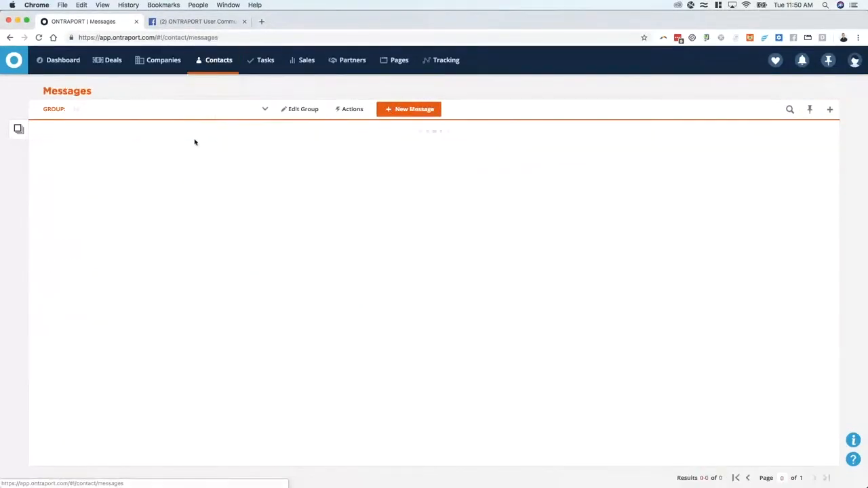
click(393, 112)
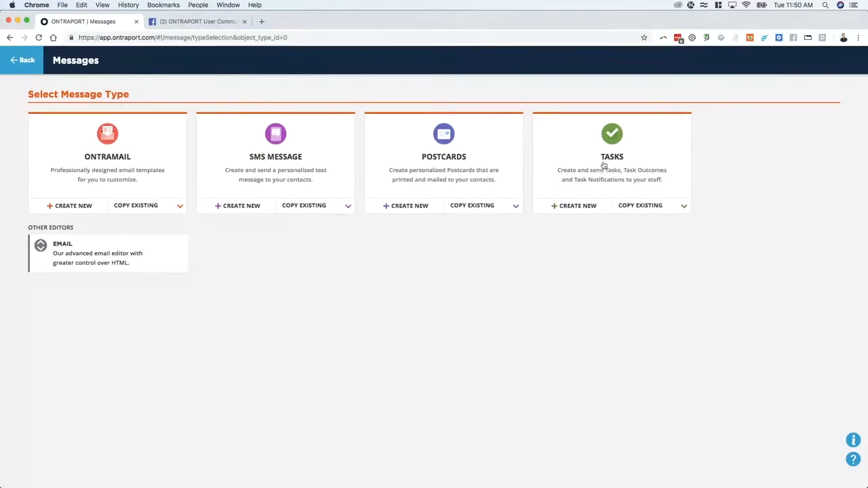
click(573, 205)
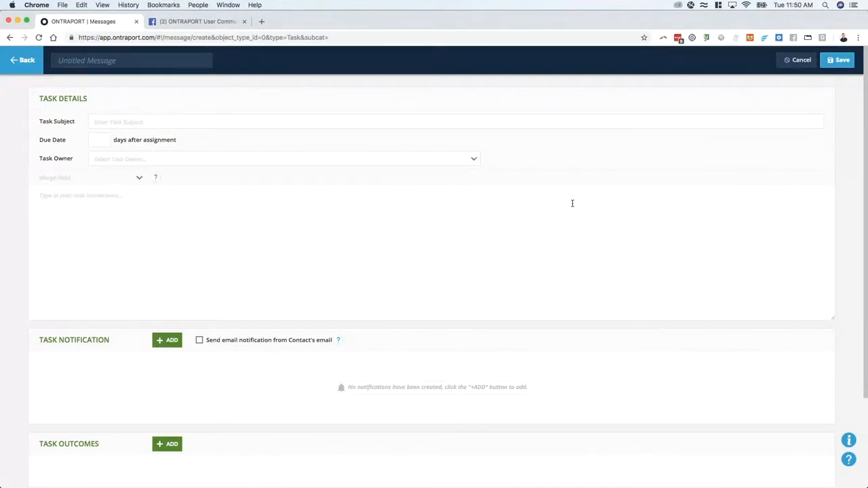
- Enter the task subject "New lead: please call [First Name] [Last Name]"
click(105, 122)
text(New lead)
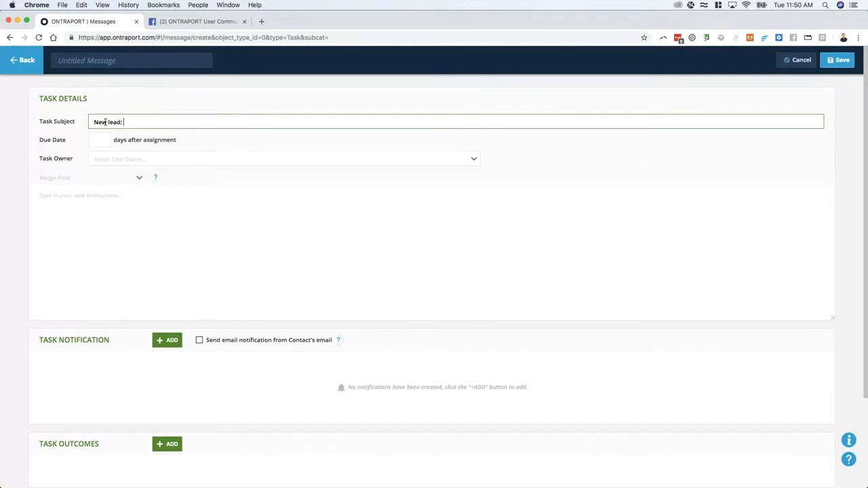
text(: pelase)
key(BackSpace)
key(BackSpace)
key(BackSpace)
key(BackSpace)
text(lease call [First ame])
text( LLast Name)
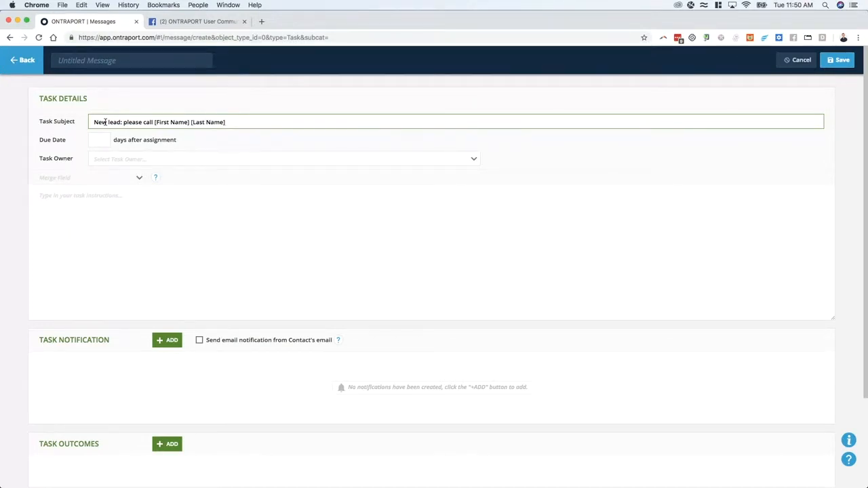
- Set the task due date to 1 day after assignment and assign the Sales role as task owner
click(96, 141)
text(1)
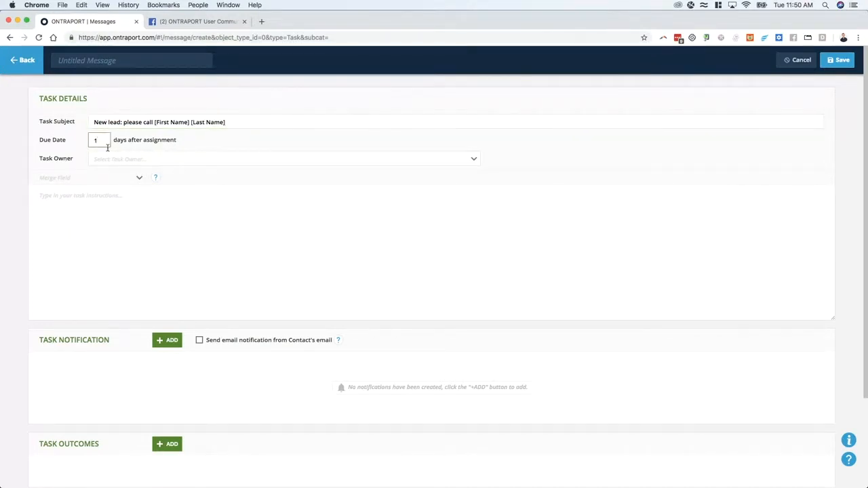
click(119, 160)
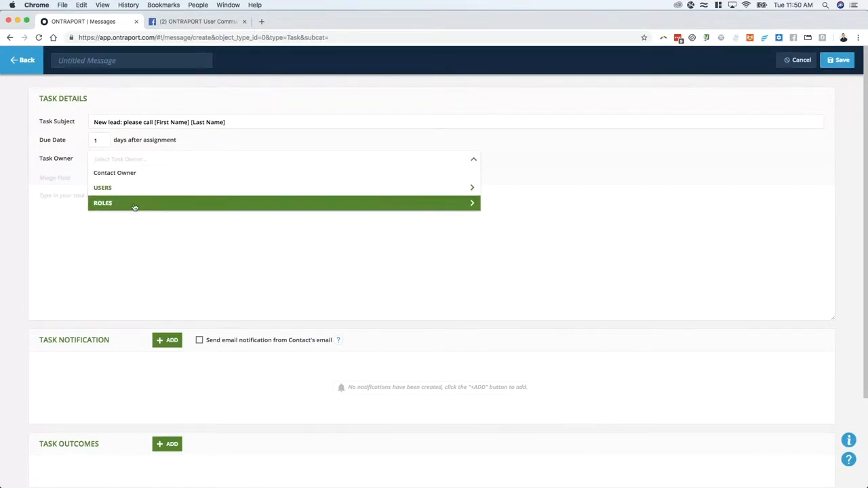
click(343, 204)
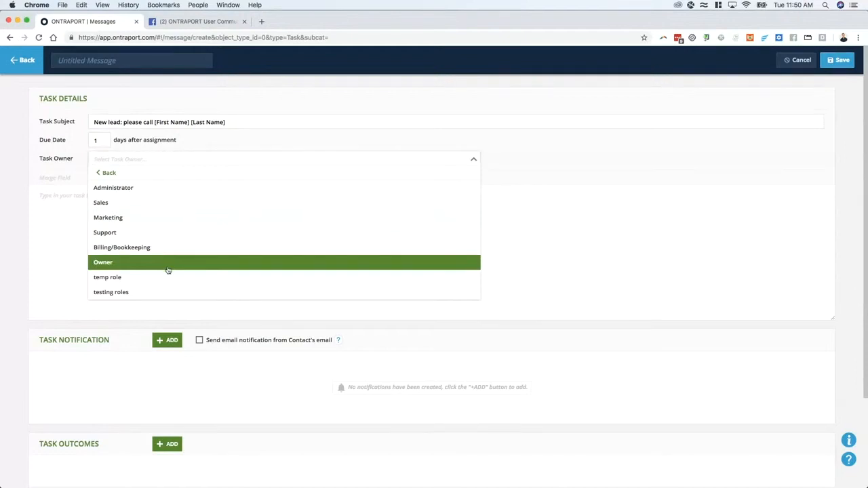
drag(167, 267, 81, 246)
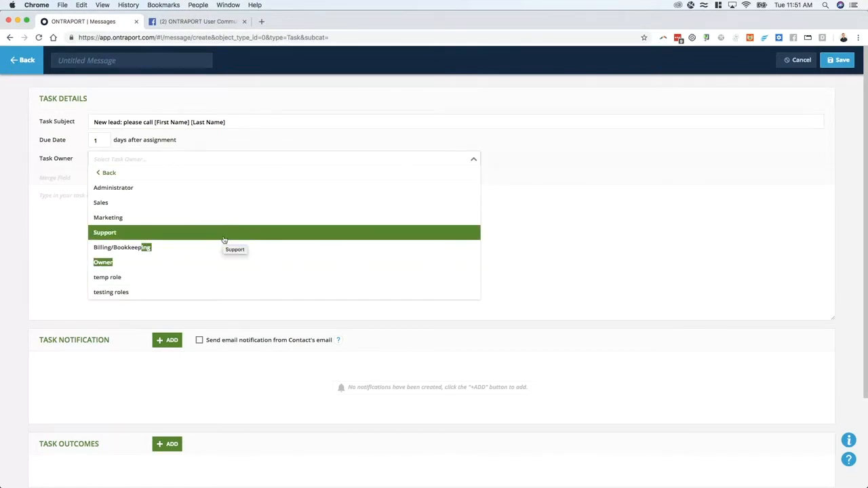
click(162, 211)
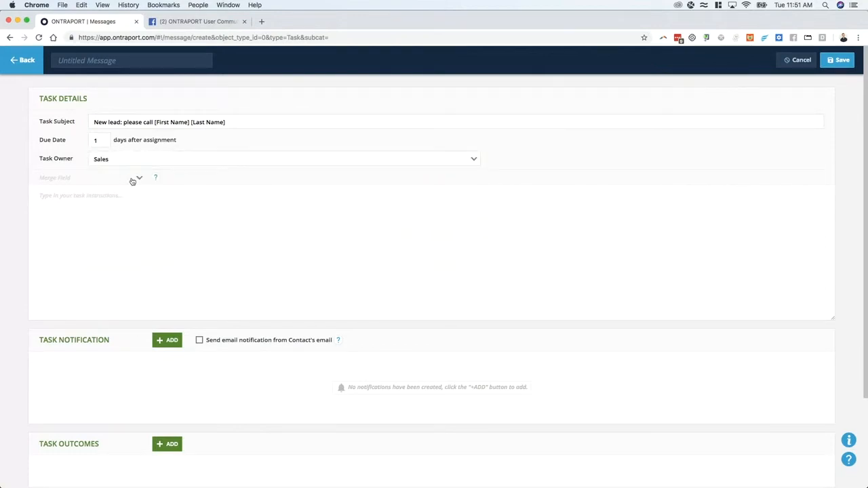
- Add a task notification that emails the Contact Owner when the task is assigned
scroll(165, 259, down, 1)
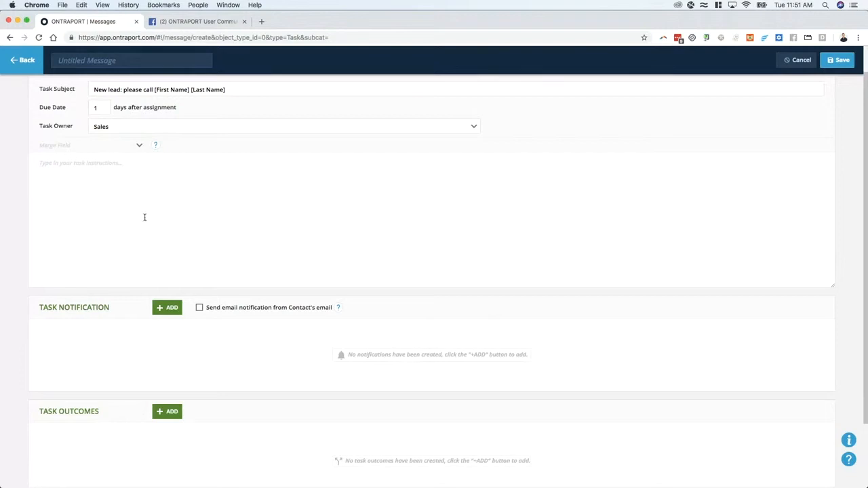
scroll(163, 231, down, 2)
click(167, 228)
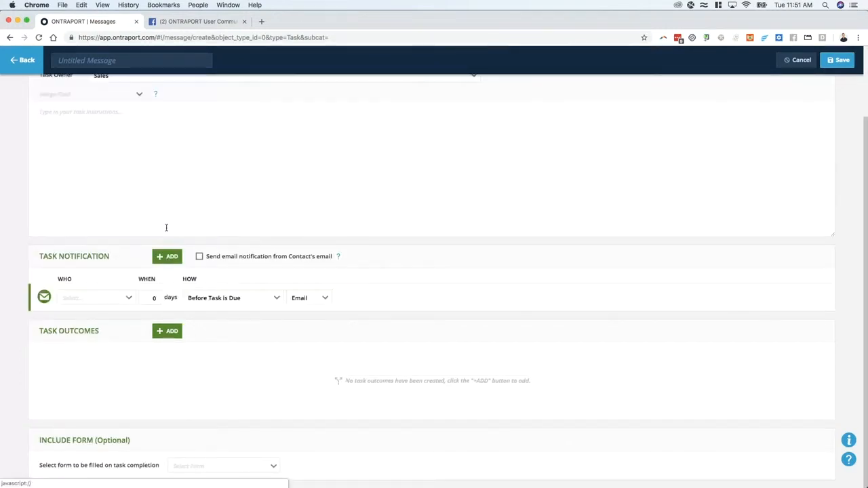
click(95, 293)
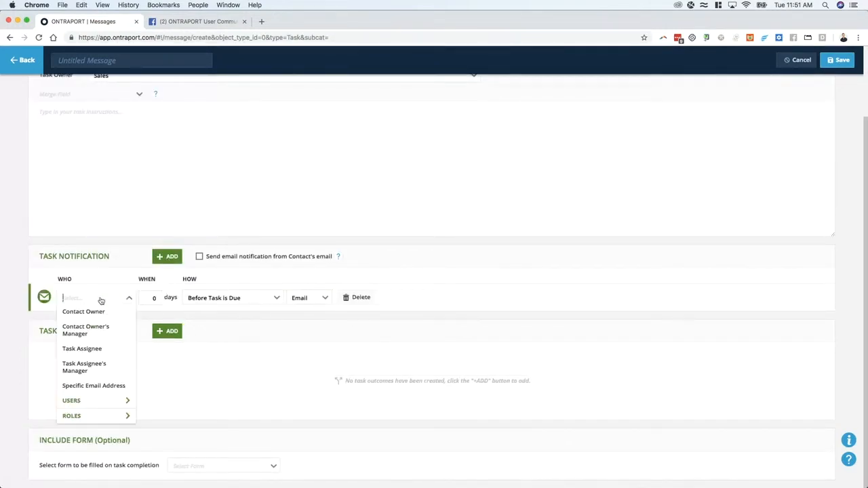
click(106, 316)
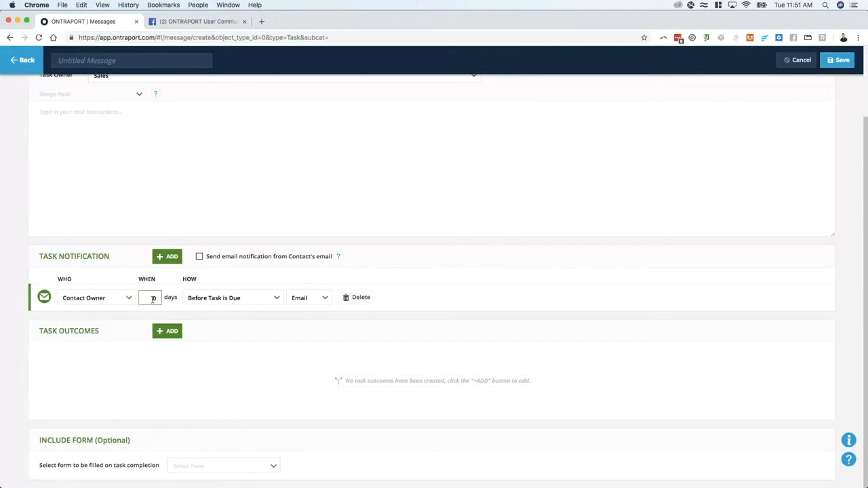
click(227, 299)
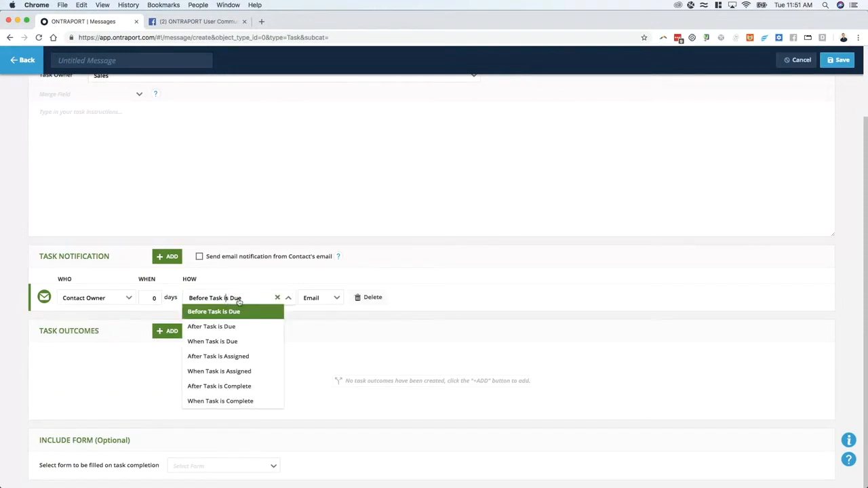
click(252, 371)
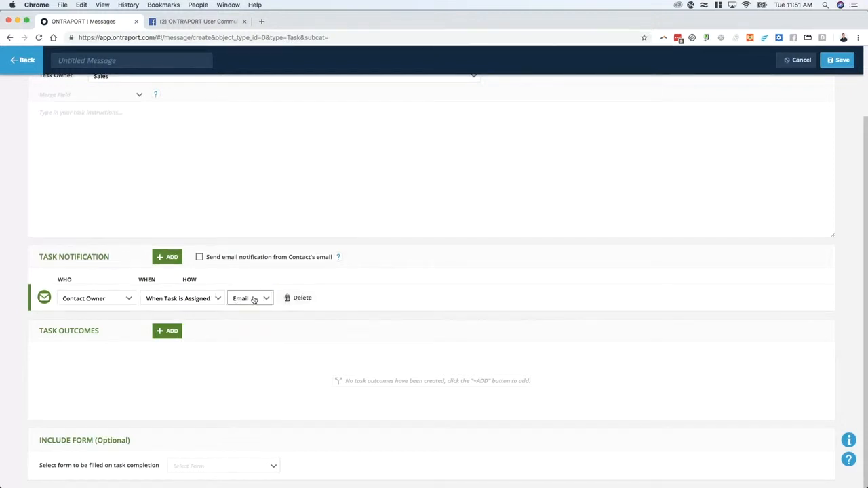
click(265, 299)
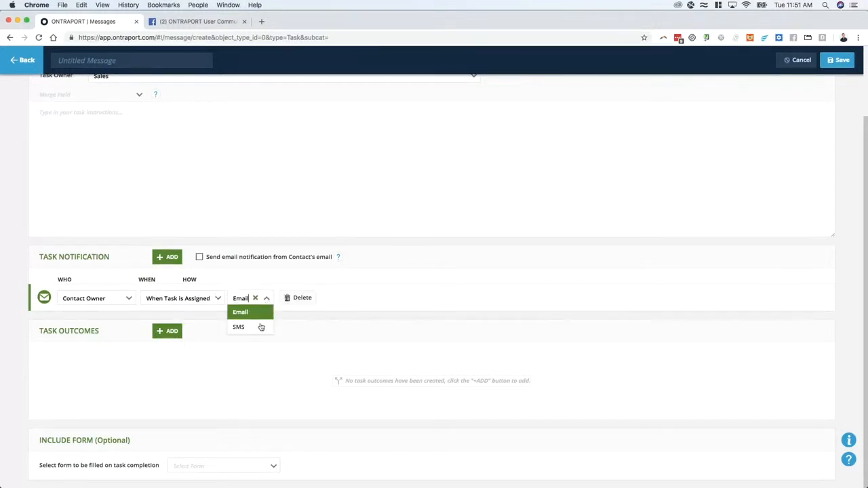
click(292, 282)
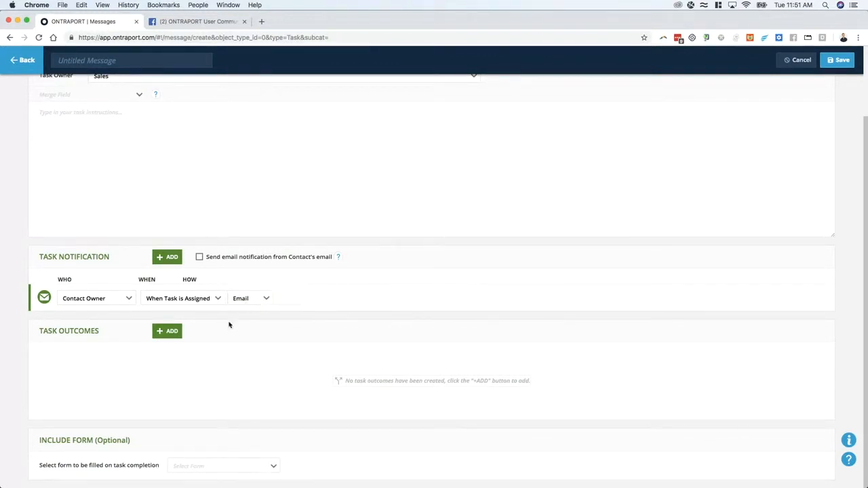
- Add a second task notification and change the first notification's recipient to Task Assignee
click(164, 260)
click(89, 300)
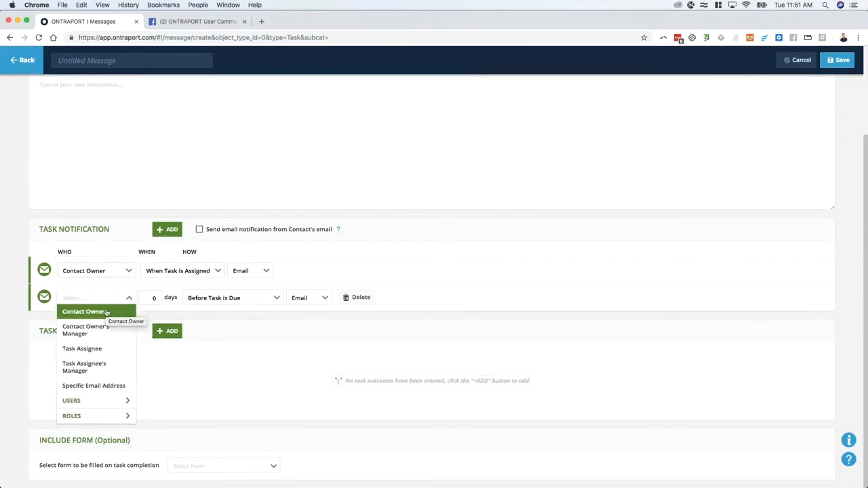
click(101, 274)
click(91, 322)
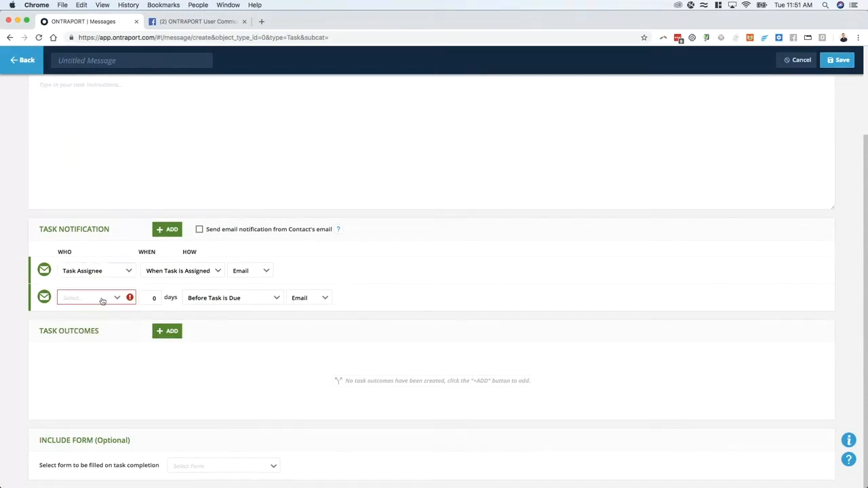
- Set the second notification to email the Task Assignee's Manager 1 day after the task is due
click(101, 300)
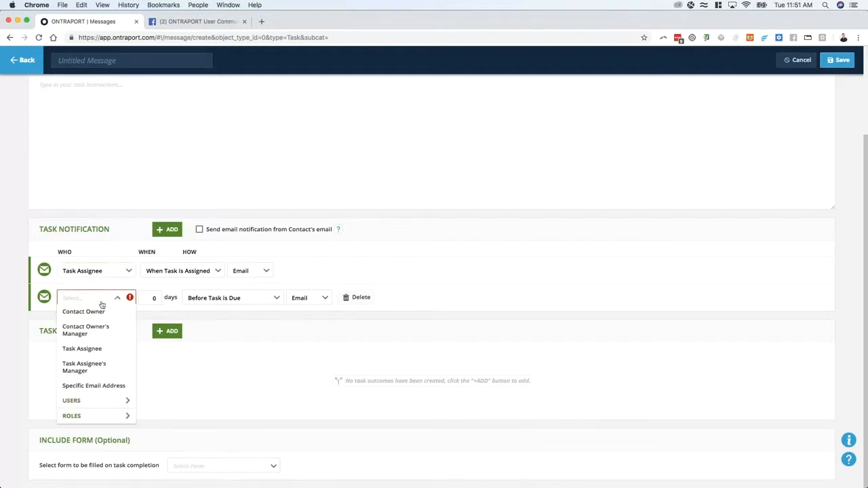
click(90, 370)
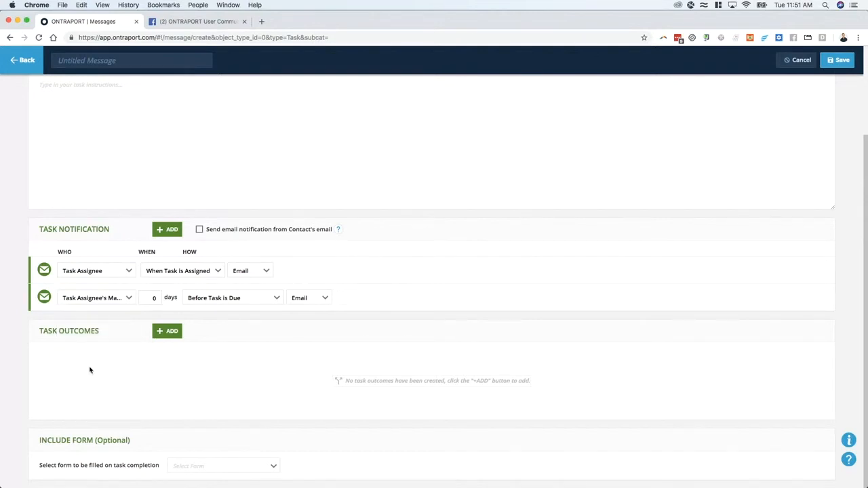
click(155, 299)
click(209, 300)
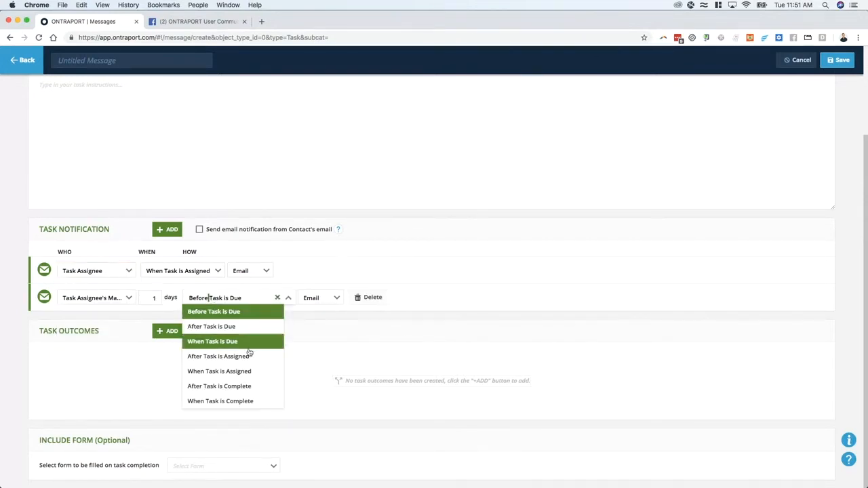
click(238, 327)
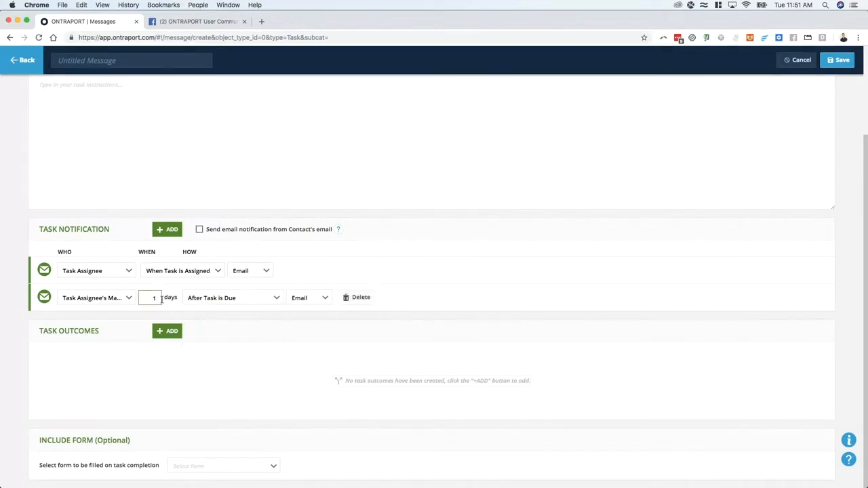
click(314, 301)
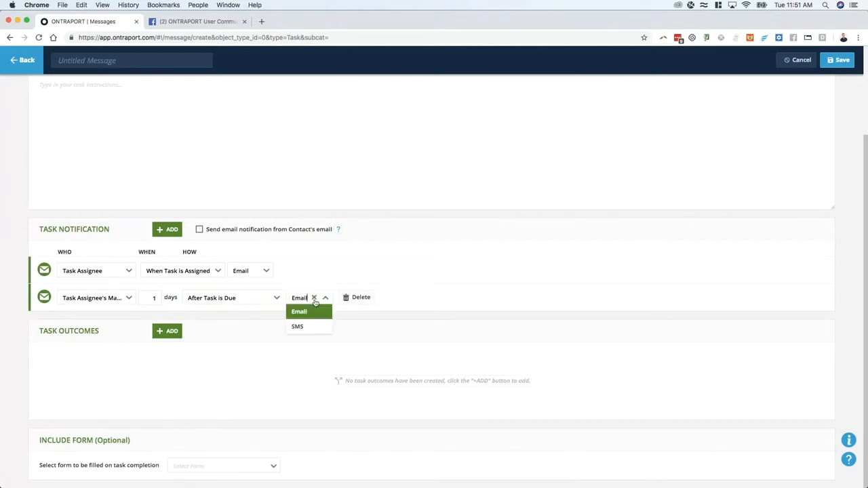
click(293, 311)
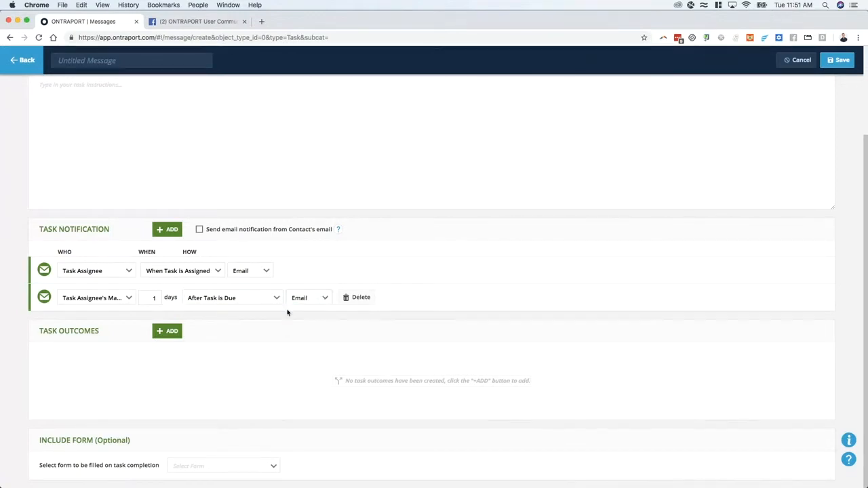
- Review the delivery method and recipient options of the second notification, keeping Email and Task Assignee's Manager
click(302, 299)
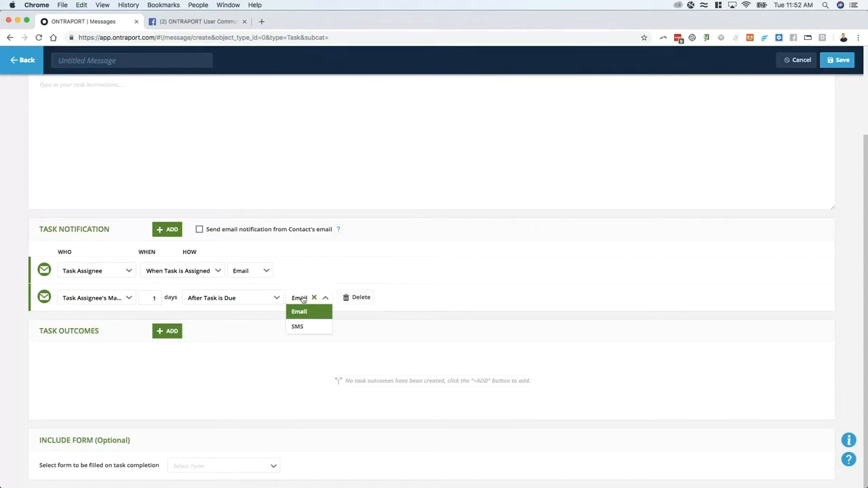
click(429, 294)
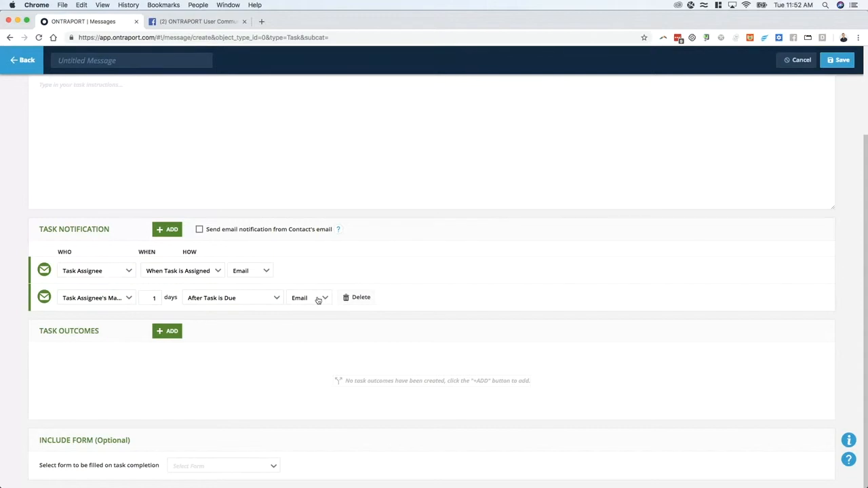
click(99, 302)
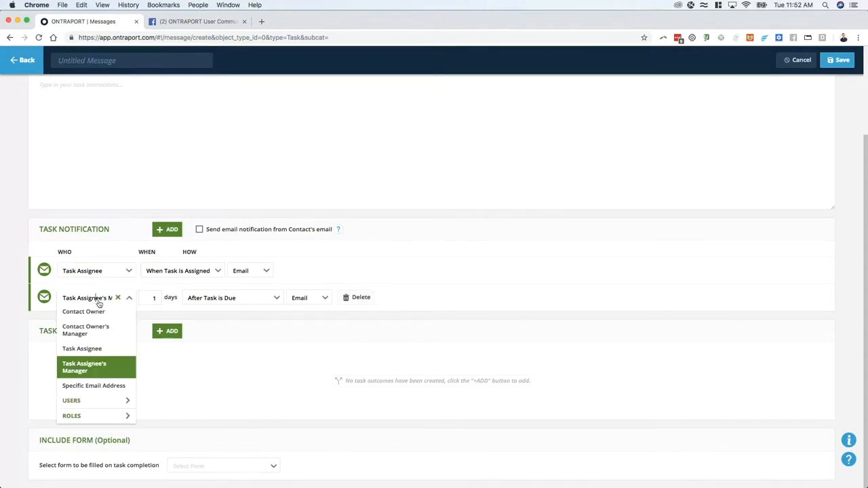
click(87, 367)
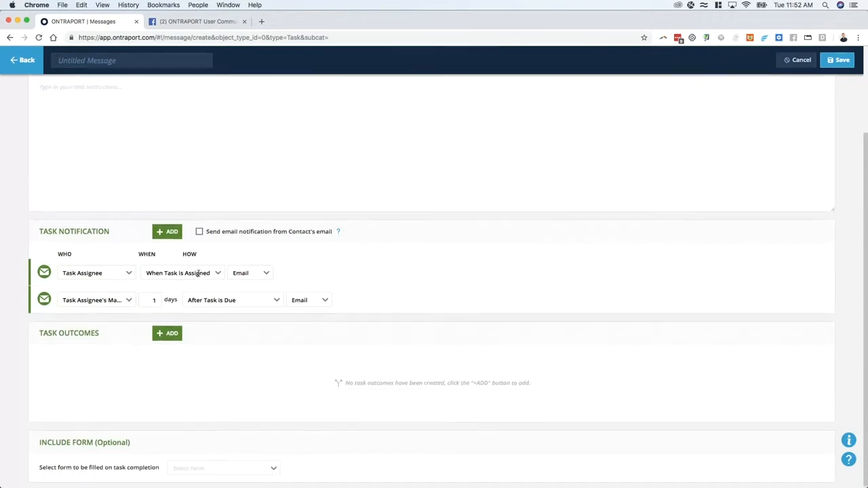
- Leave the new task message without saving and return to the Contacts messages
scroll(129, 345, up, 3)
click(22, 60)
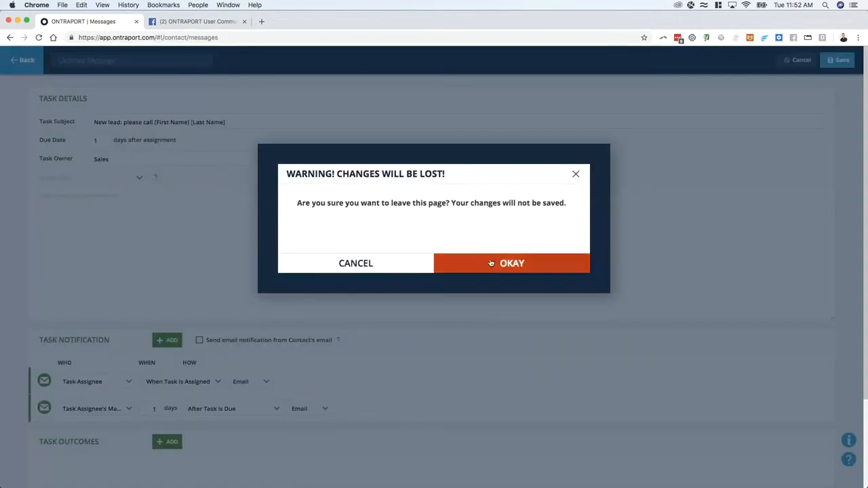
click(446, 263)
mouse_move(221, 66)
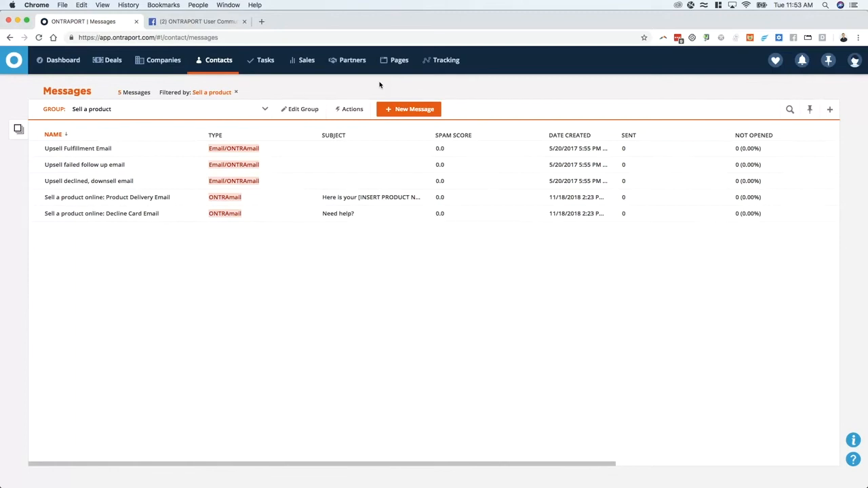
mouse_move(19, 130)
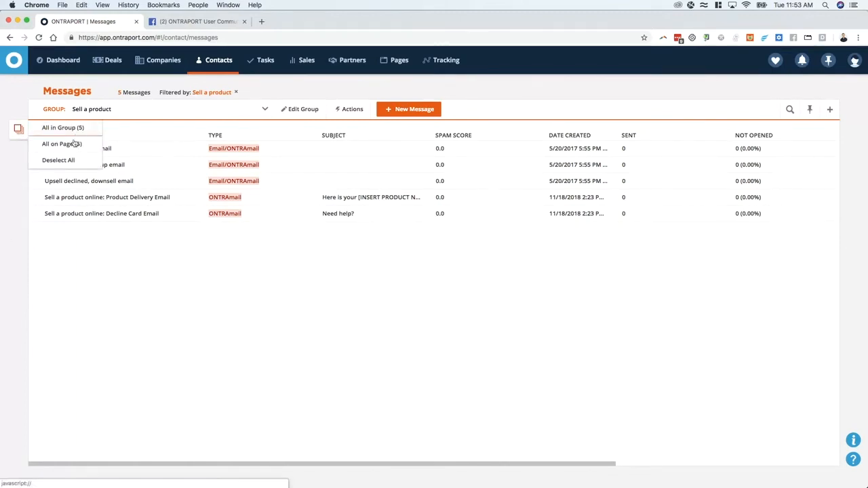